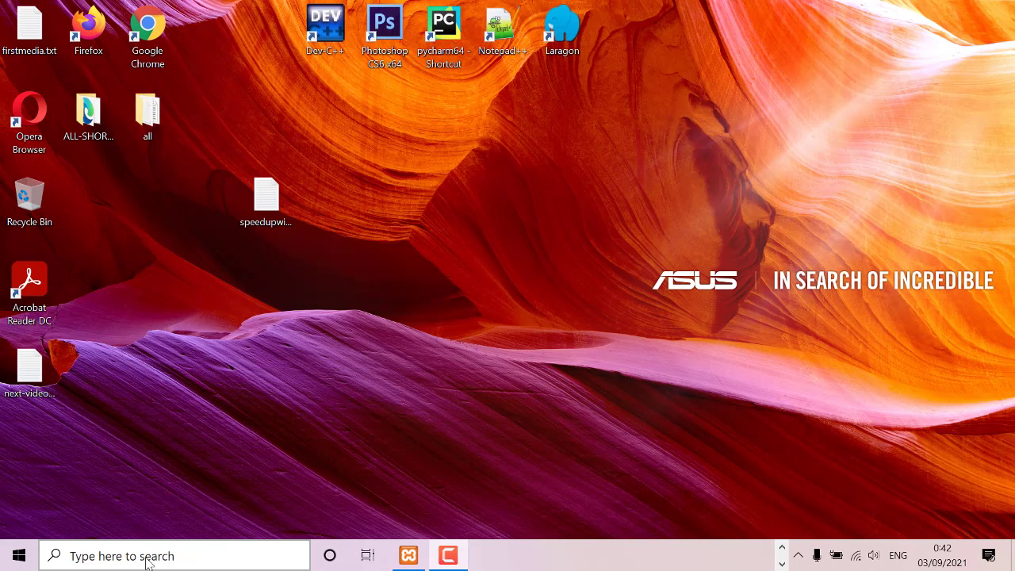
Launch Notepad from the taskbar search.
{"action": "left_click", "coordinate": [146, 558]}
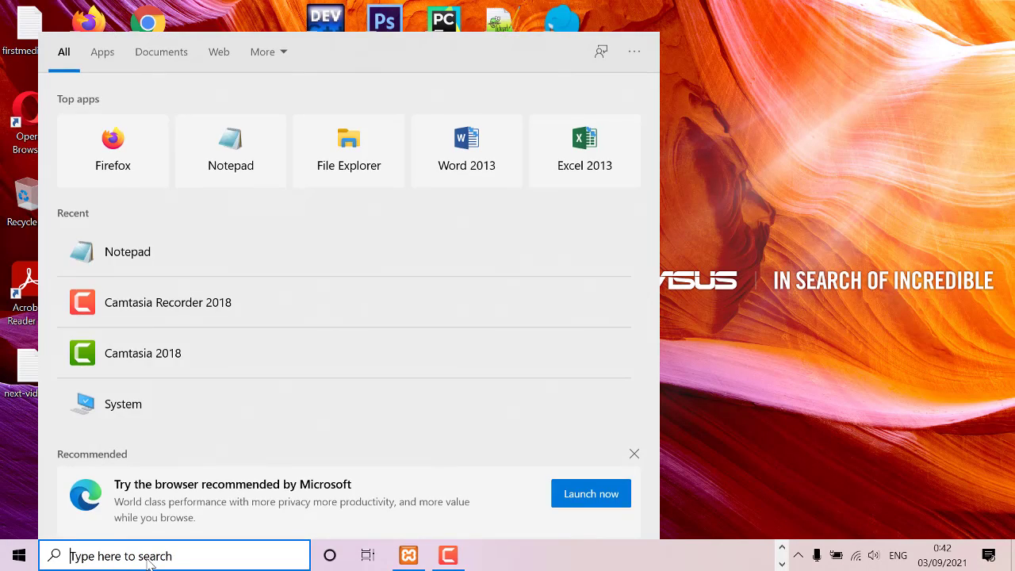
{"action": "type", "text": "notepa"}
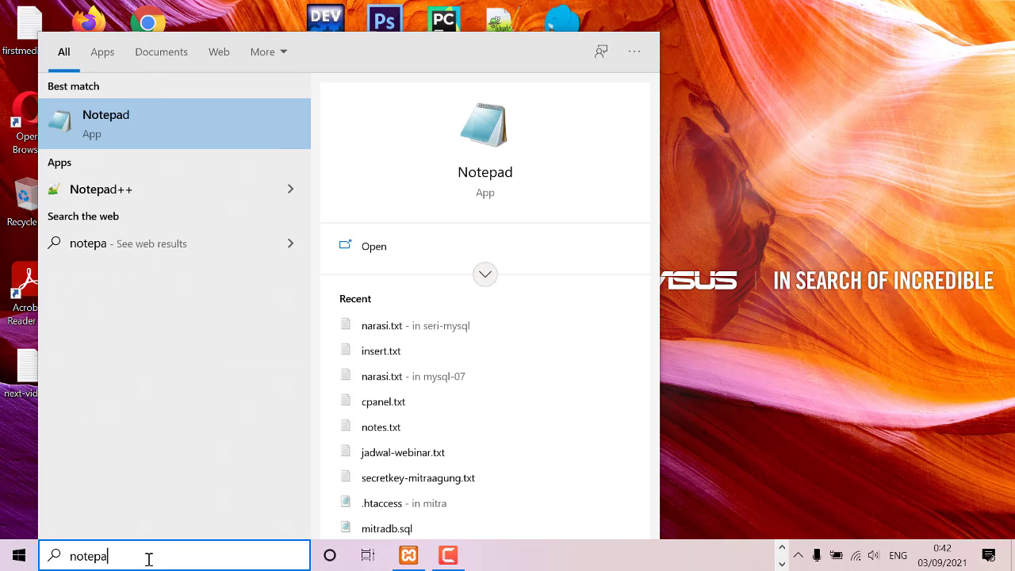
{"action": "type", "text": "d"}
{"action": "key", "text": "Return"}
Write the UPDATE STATEMENTS heading and the UPDATE table_name set field-1 = value-1 … template.
{"action": "type", "text": "U"}
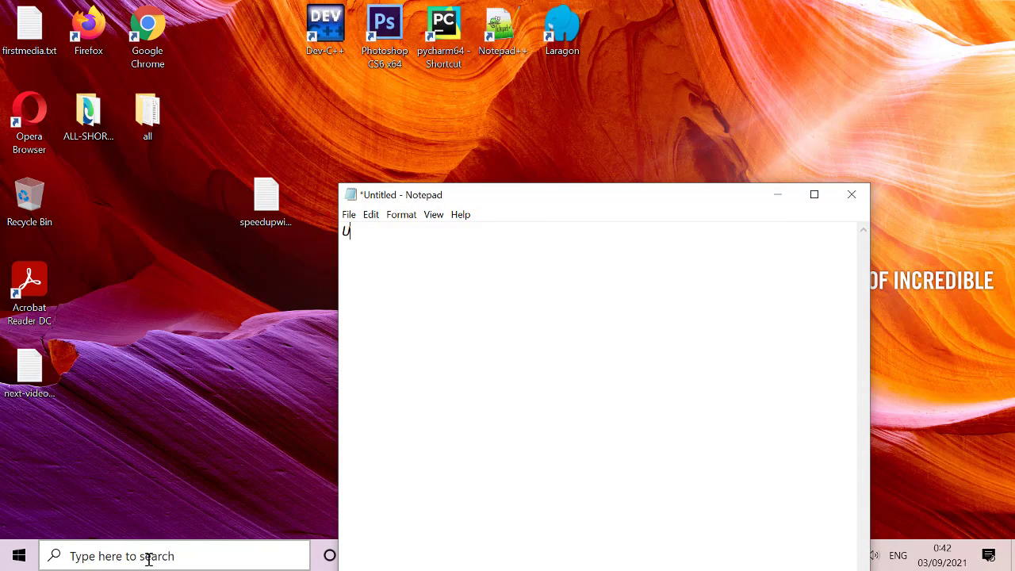
{"action": "type", "text": "PDATE STA"}
{"action": "type", "text": "TEMENTS "}
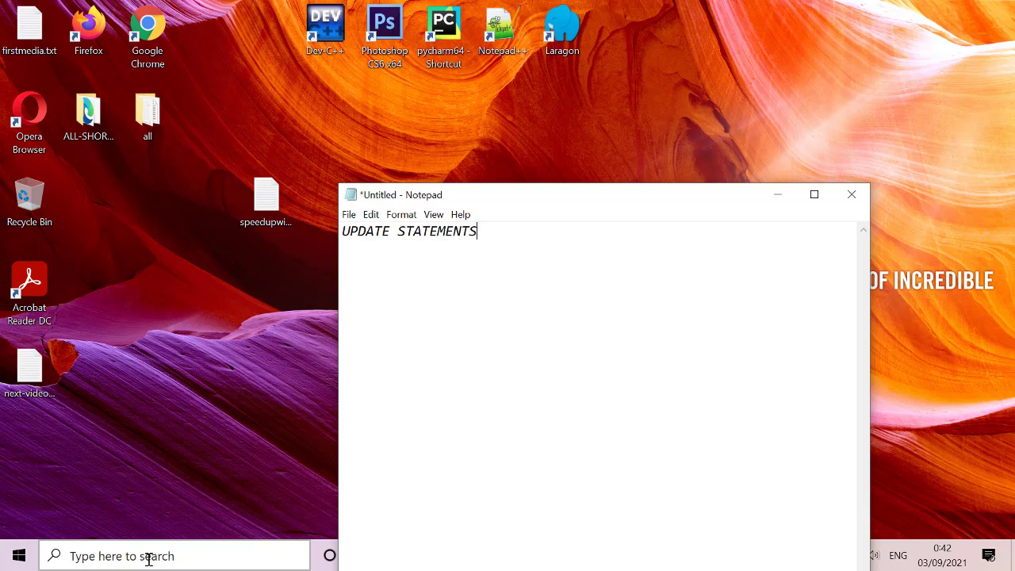
{"action": "type", "text": "==========="}
{"action": "type", "text": "=======  "}
{"action": "type", "text": "U"}
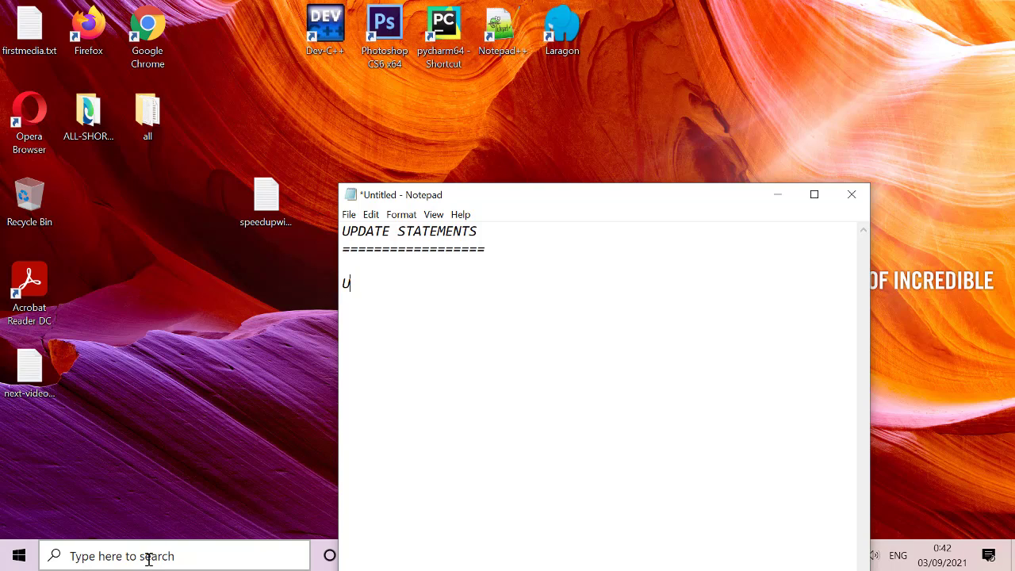
{"action": "type", "text": "PDATE "}
{"action": "type", "text": "table_name "}
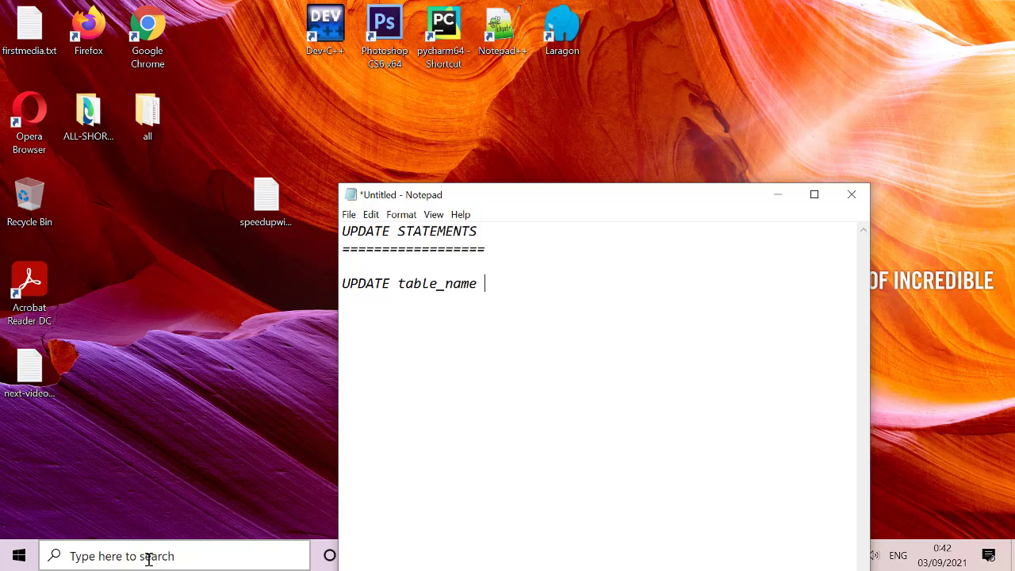
{"action": "type", "text": "set "}
{"action": "type", "text": "fiel"}
{"action": "key", "text": "BackSpace"}
{"action": "type", "text": "el"}
{"action": "type", "text": "d-1= "}
{"action": "type", "text": "value-"}
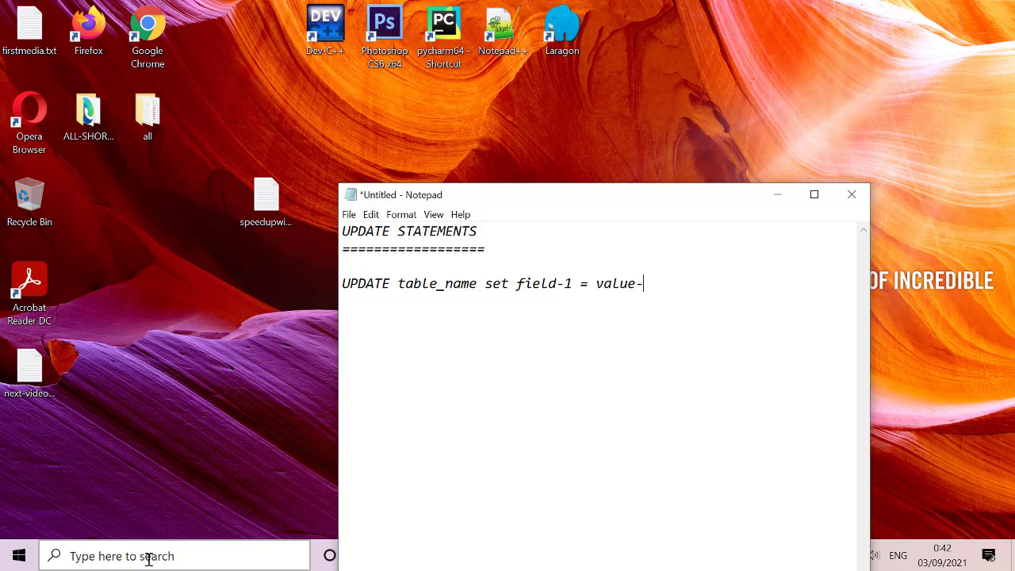
{"action": "type", "text": "1,"}
{"action": "type", "text": "field"}
{"action": "type", "text": "-2"}
{"action": "type", "text": "="}
{"action": "type", "text": " value-2,"}
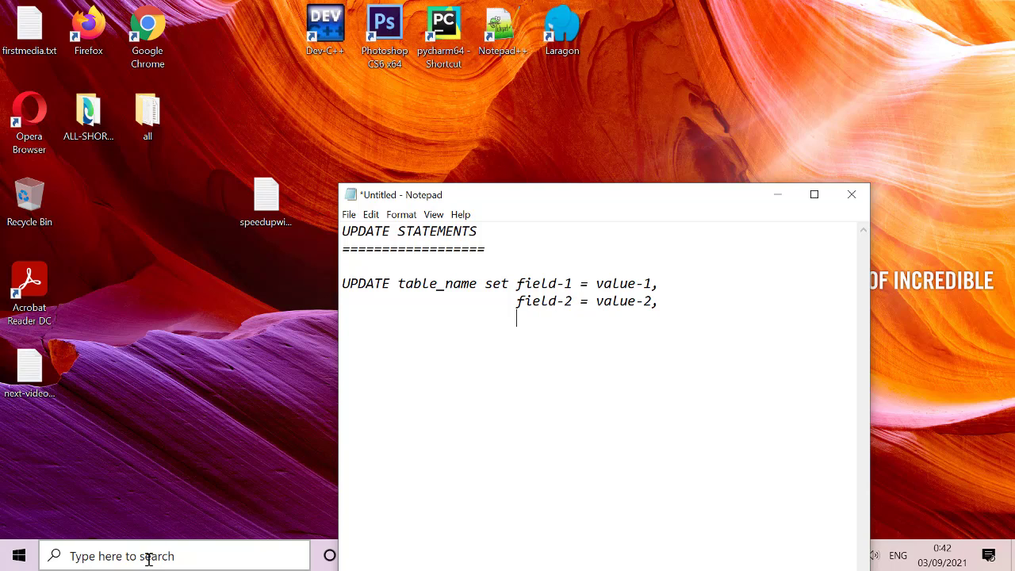
{"action": "type", "text": "field-"}
{"action": "type", "text": "3 = value"}
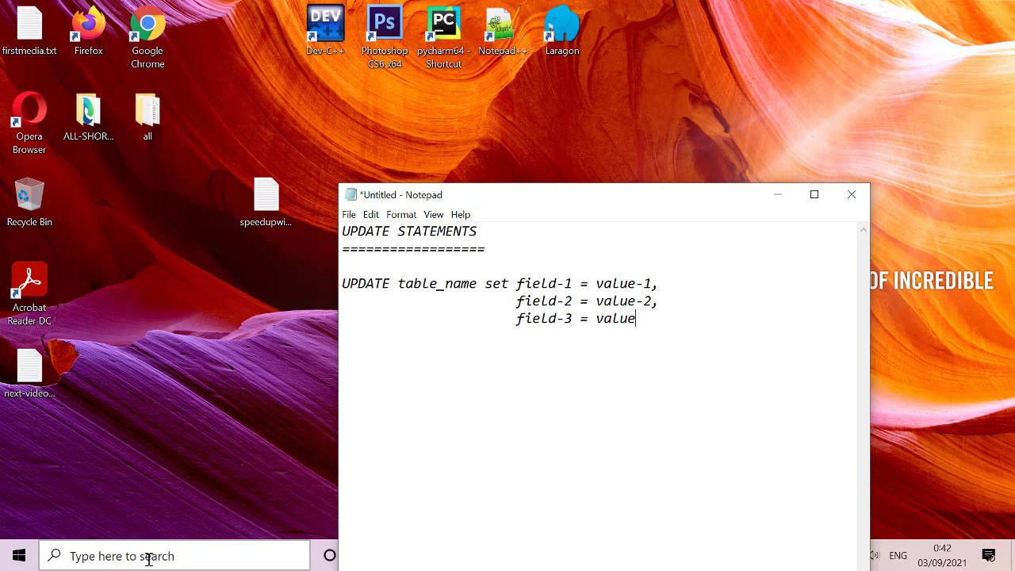
{"action": "type", "text": "-3"}
{"action": "type", "text": " fi"}
{"action": "type", "text": "eld-"}
{"action": "type", "text": "n"}
{"action": "type", "text": "= value-n"}
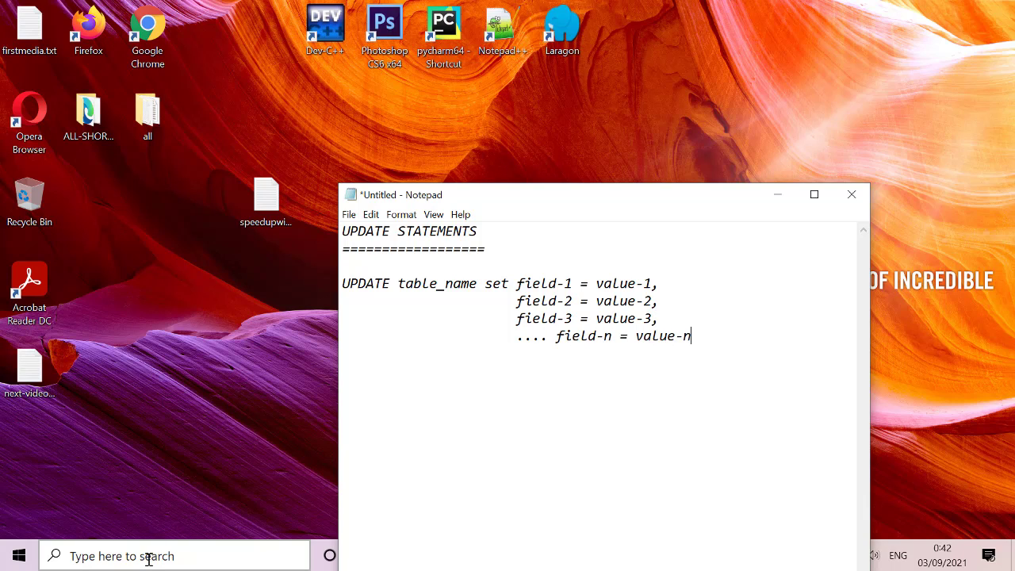
{"action": "type", "text": "WHERE"}
{"action": "type", "text": " fi"}
End the template with 'WHERE field-n = value', replacing the placeholder 'kondisi'.
{"action": "key", "text": "BackSpace"}
{"action": "key", "text": "BackSpace"}
{"action": "type", "text": "kondisi"}
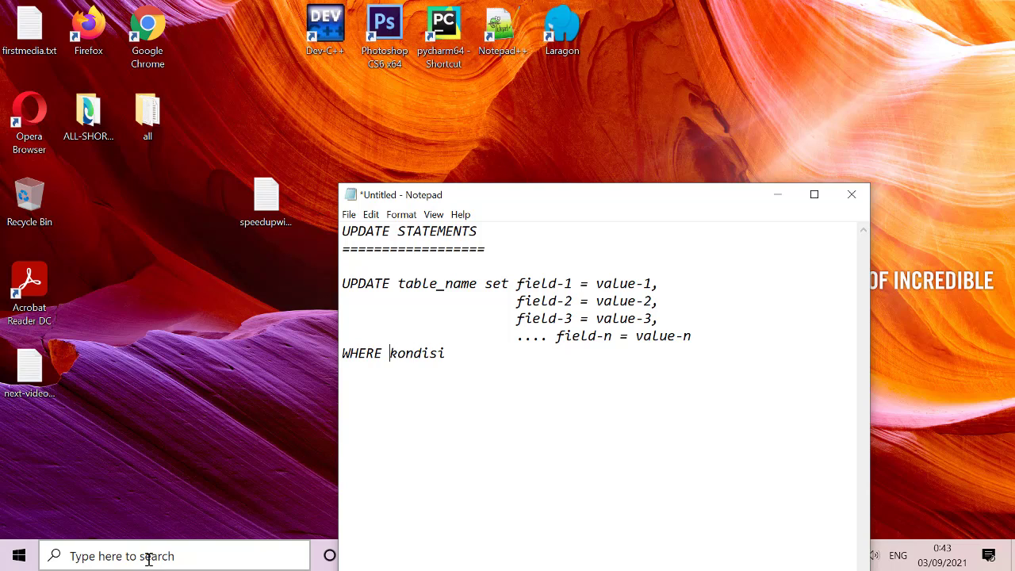
{"action": "key", "text": "shift+Right"}
{"action": "key", "text": "shift+Right"}
{"action": "key", "text": "shift+Right"}
{"action": "key", "text": "shift+Right"}
{"action": "key", "text": "shift+Right"}
{"action": "key", "text": "shift+Right"}
{"action": "type", "text": "field"}
{"action": "type", "text": " ?"}
{"action": "key", "text": "BackSpace"}
{"action": "key", "text": "BackSpace"}
{"action": "type", "text": "n "}
{"action": "type", "text": "= valuie"}
{"action": "key", "text": "BackSpace"}
{"action": "key", "text": "BackSpace"}
{"action": "type", "text": "e"}
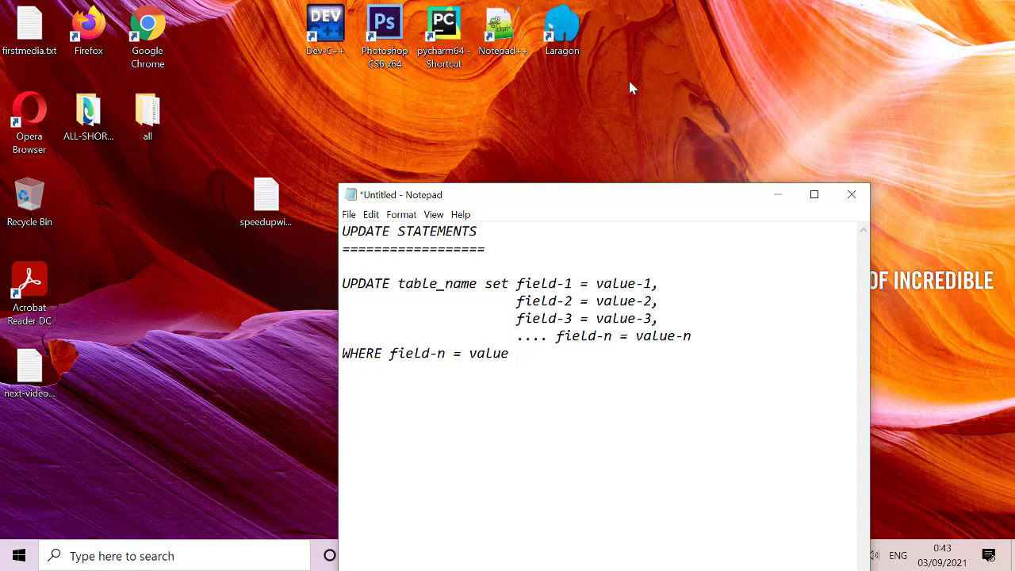
Open phpMyAdmin in Firefox through localhost/.
{"action": "left_click", "coordinate": [777, 196]}
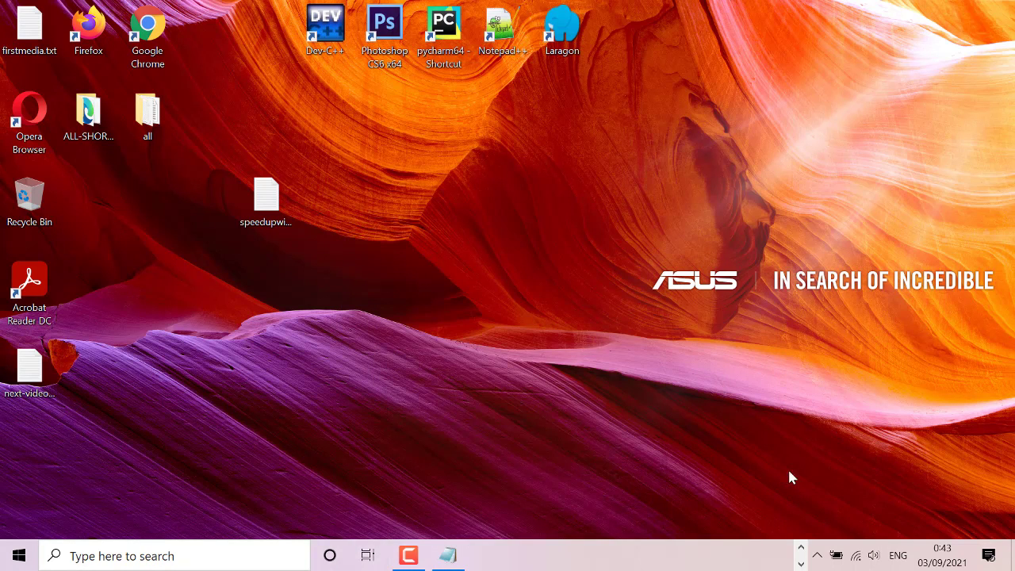
{"action": "left_click", "coordinate": [802, 548]}
{"action": "left_click", "coordinate": [436, 557]}
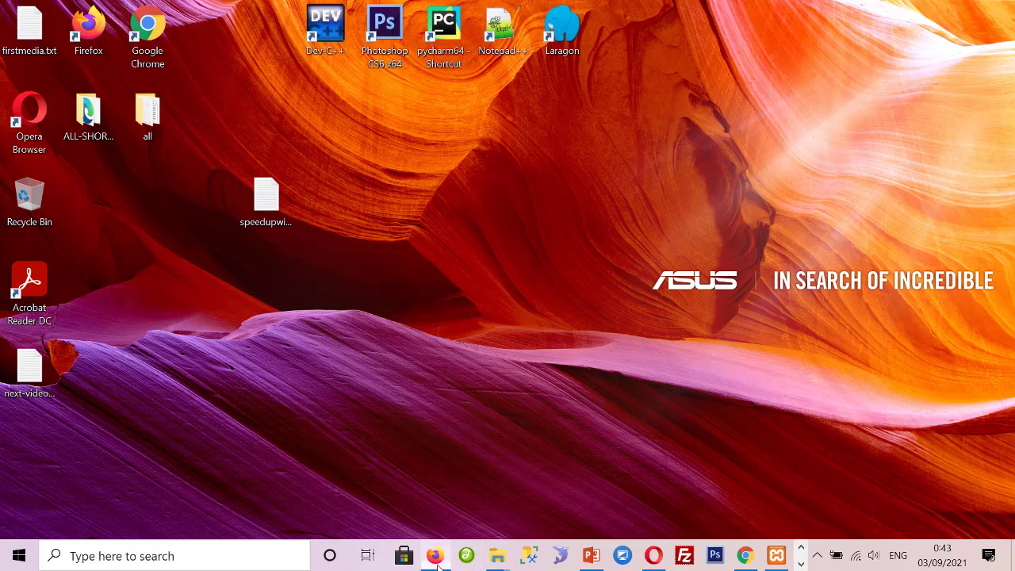
{"action": "left_click", "coordinate": [411, 70]}
{"action": "type", "text": "l"}
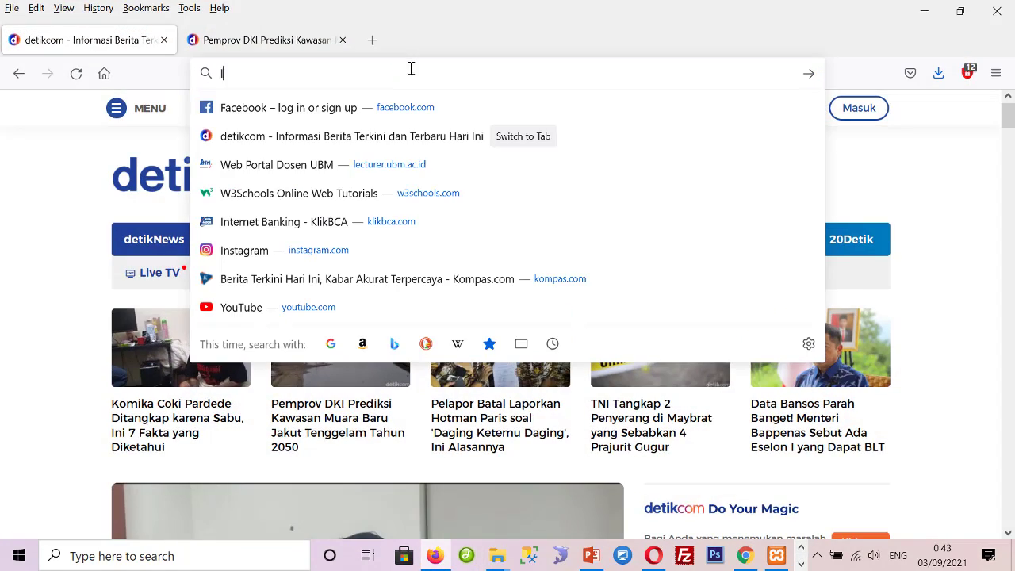
{"action": "type", "text": "ocalhost/"}
{"action": "key", "text": "Return"}
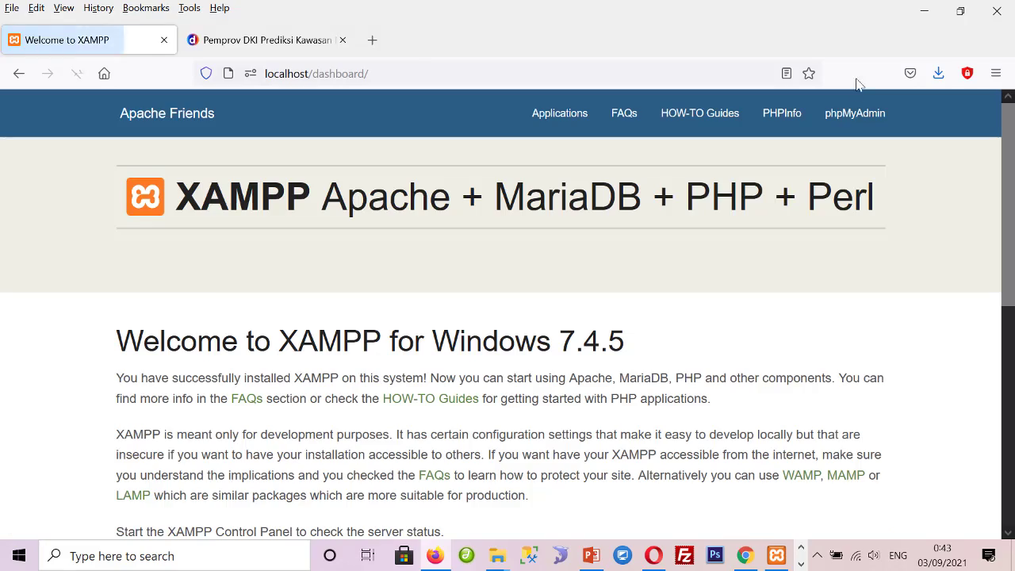
{"action": "left_click", "coordinate": [857, 115]}
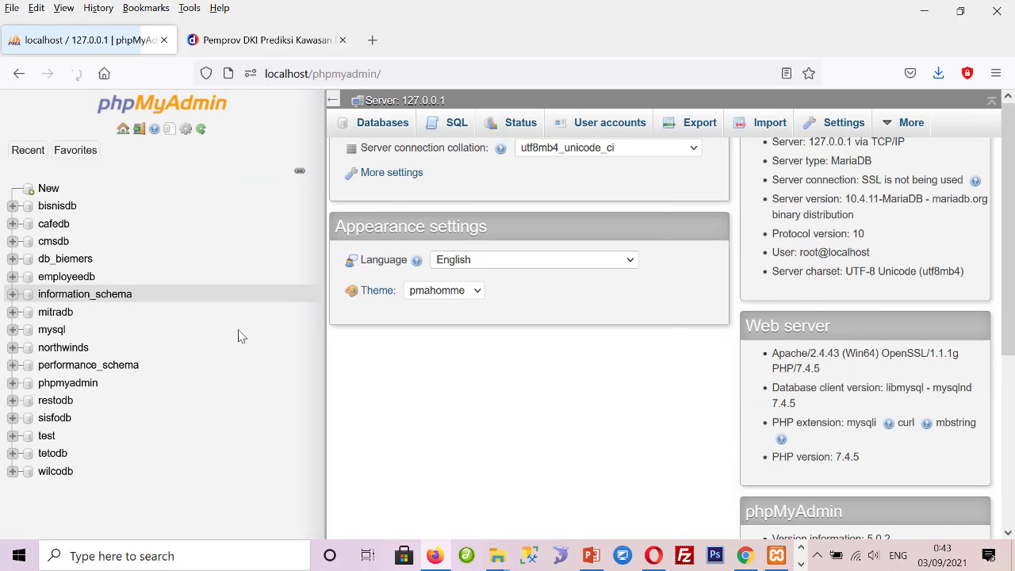
Expand northwinds > tb_customer > Columns in the navigation tree.
{"action": "left_click", "coordinate": [12, 347]}
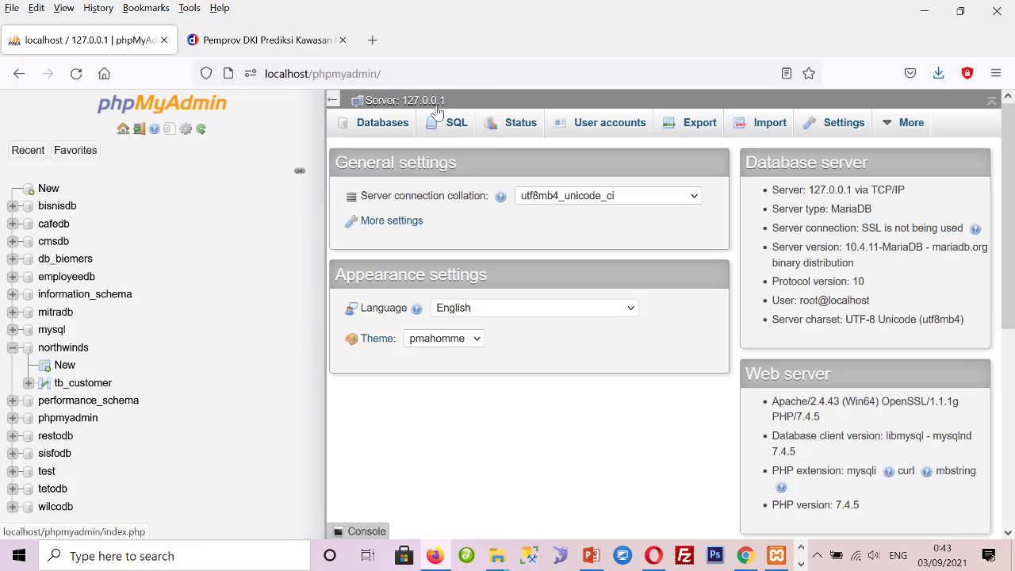
{"action": "left_click", "coordinate": [65, 349]}
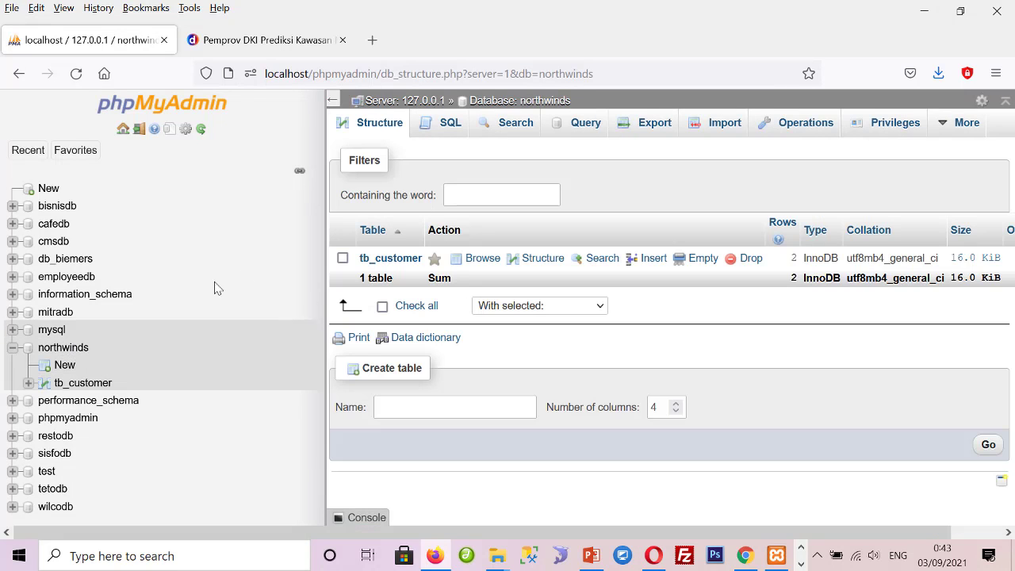
{"action": "left_click", "coordinate": [27, 383]}
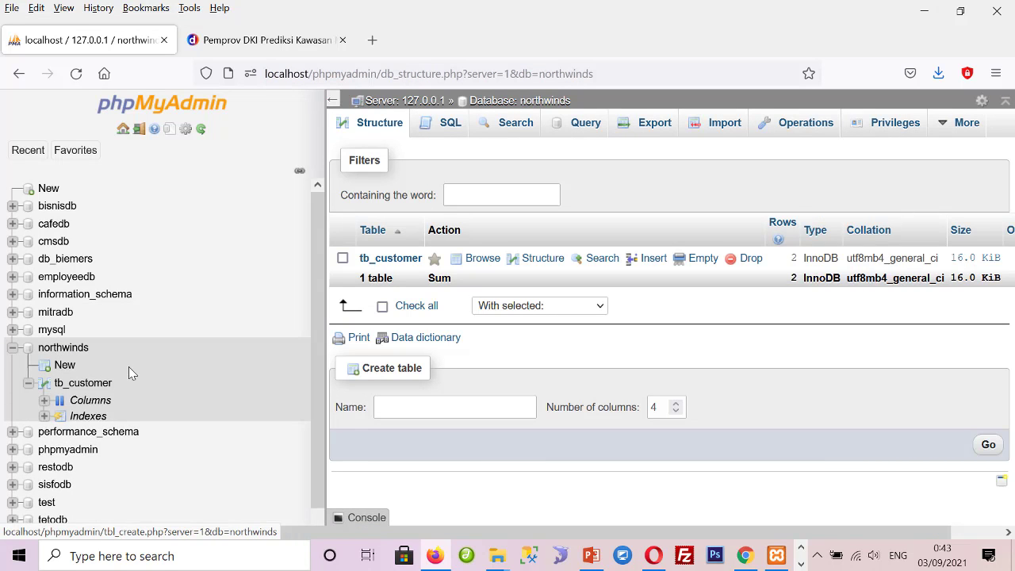
{"action": "left_click", "coordinate": [46, 402]}
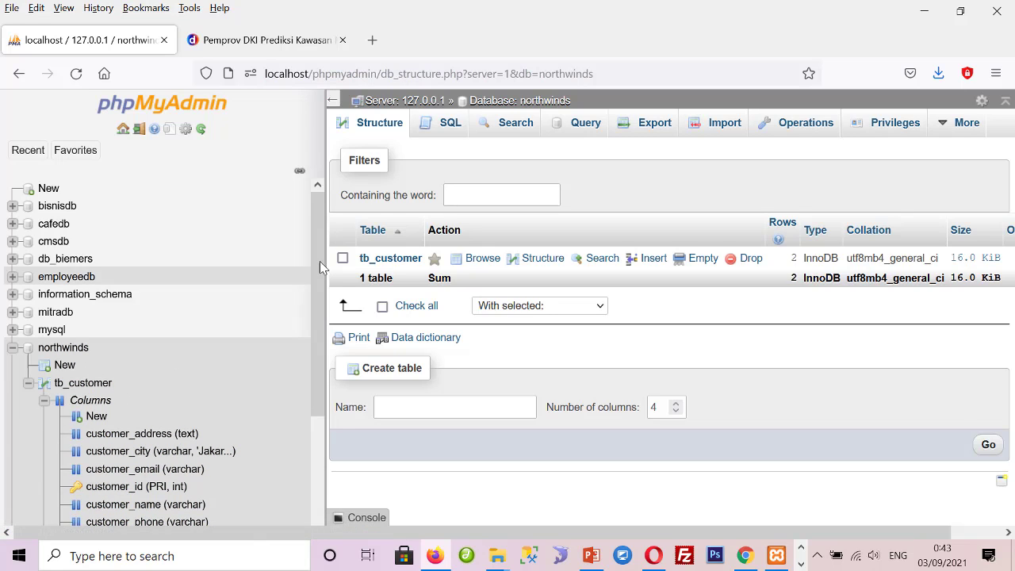
{"action": "scroll", "coordinate": [292, 357], "scroll_direction": "down", "scroll_amount": 3}
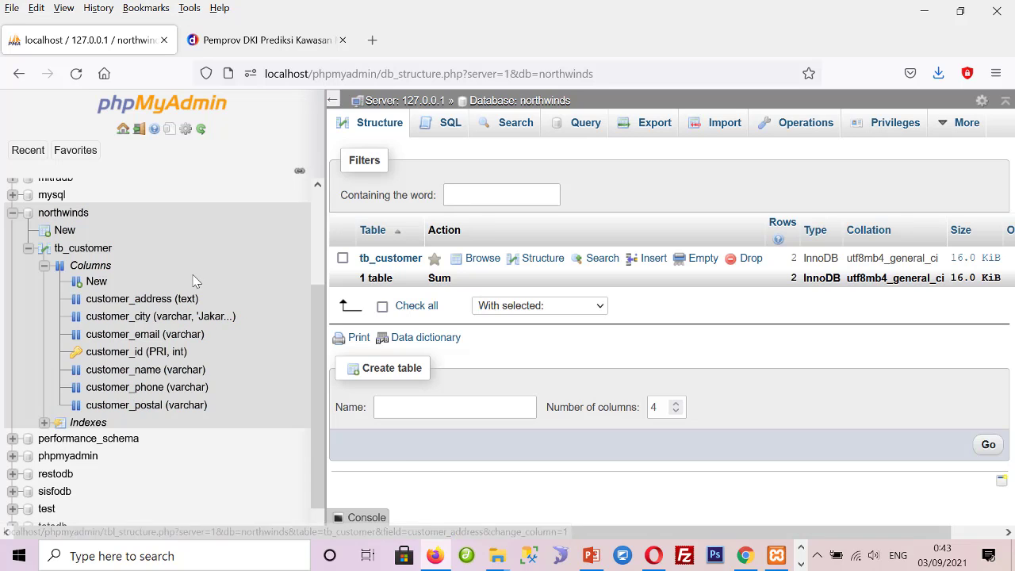
Replace tb_customer's default SQL with 'ALTER TABLE tb_customer add', checking the ALTER TABLE slide.
{"action": "left_click", "coordinate": [98, 251]}
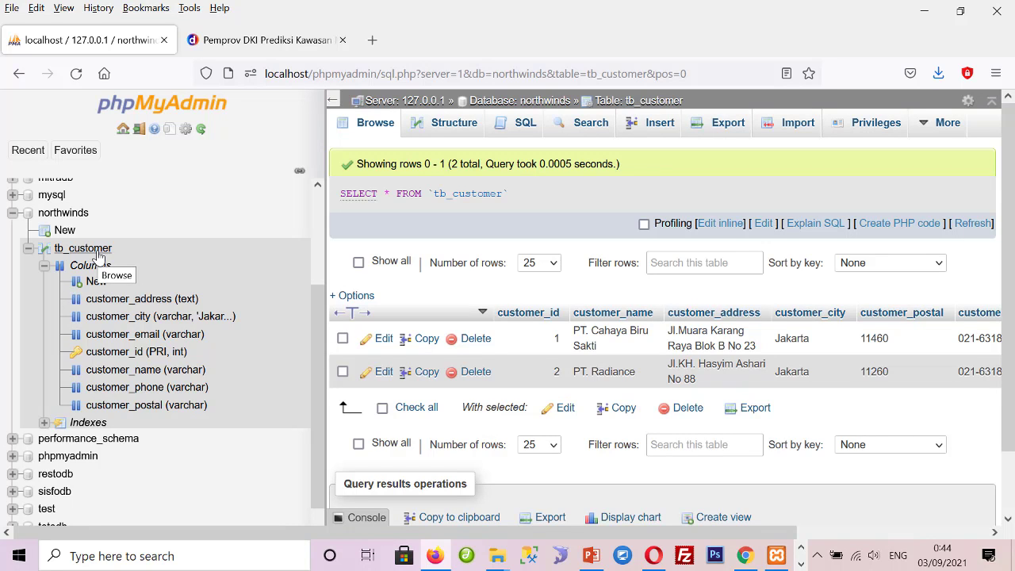
{"action": "left_click", "coordinate": [518, 127]}
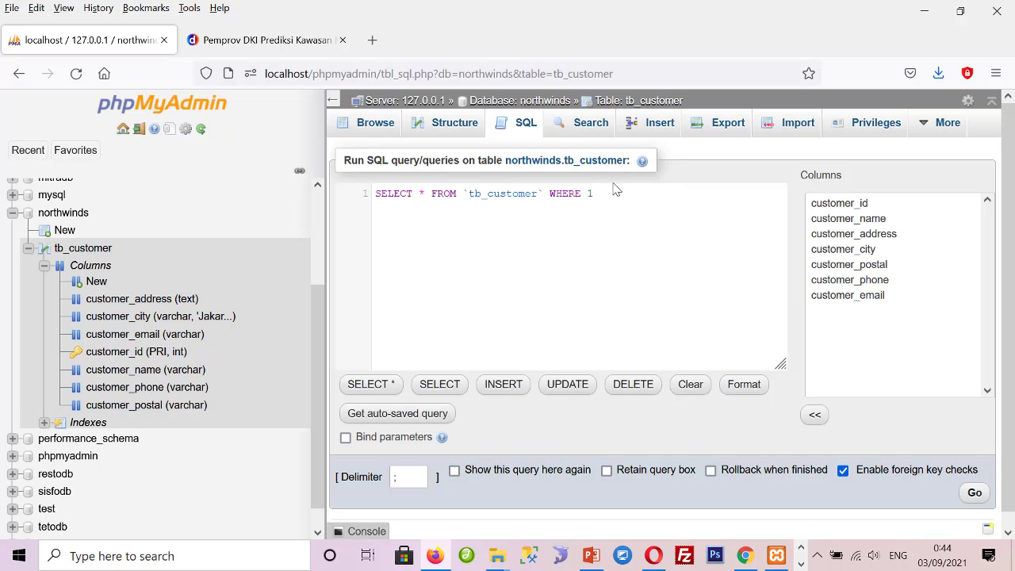
{"action": "left_click_drag", "start_coordinate": [595, 194], "coordinate": [376, 194]}
{"action": "left_click", "coordinate": [377, 193]}
{"action": "left_click_drag", "start_coordinate": [594, 193], "coordinate": [374, 195]}
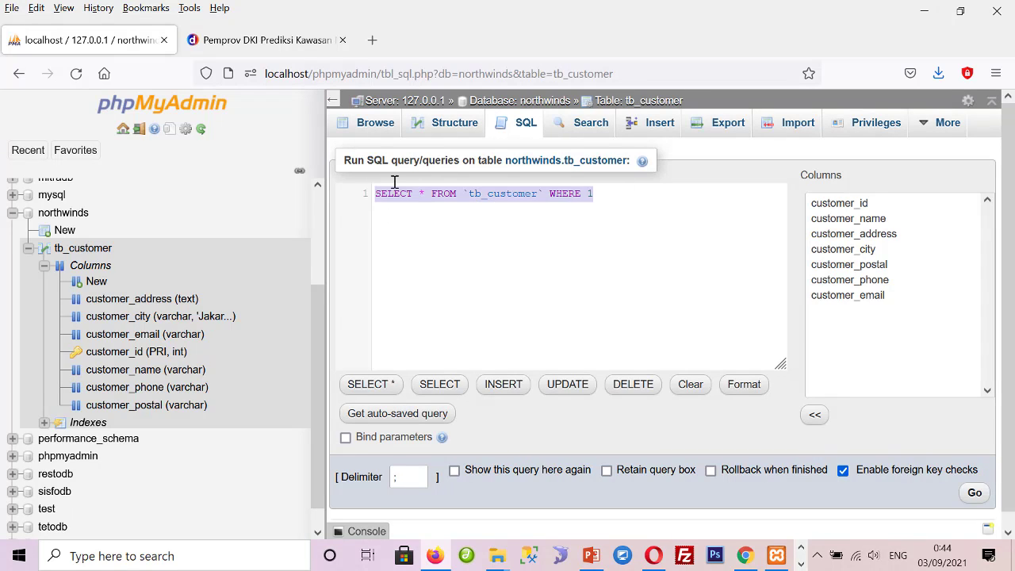
{"action": "key", "text": "BackSpace"}
{"action": "type", "text": "ALAT"}
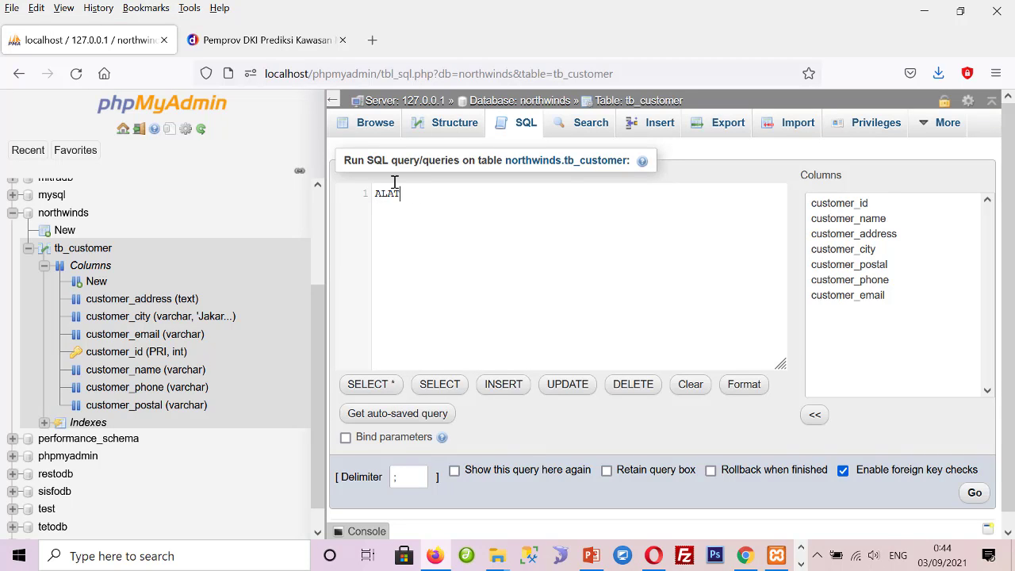
{"action": "key", "text": "BackSpace"}
{"action": "key", "text": "BackSpace"}
{"action": "type", "text": "TER TABLE "}
{"action": "type", "text": "tb_custom"}
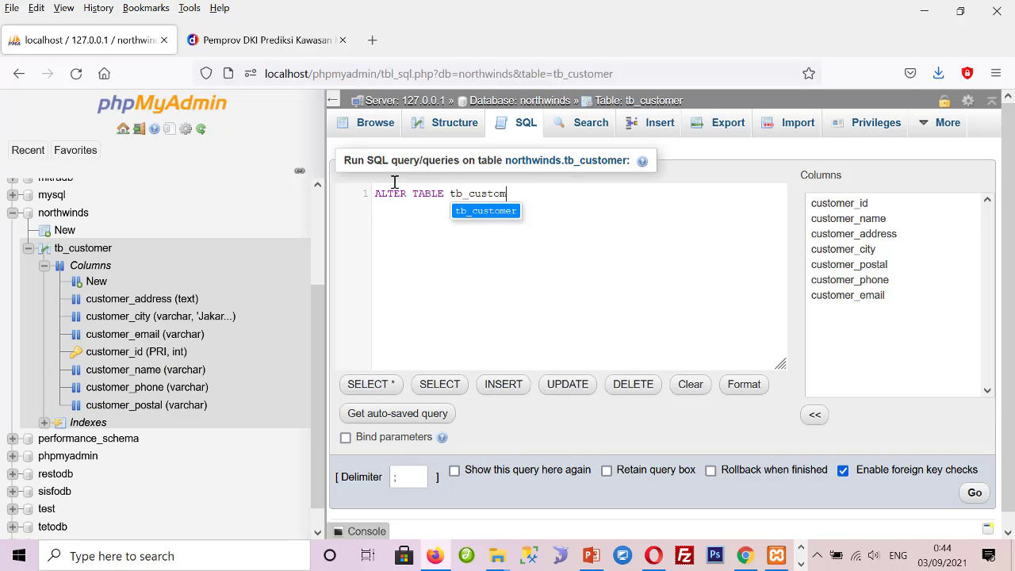
{"action": "type", "text": "er "}
{"action": "type", "text": "add"}
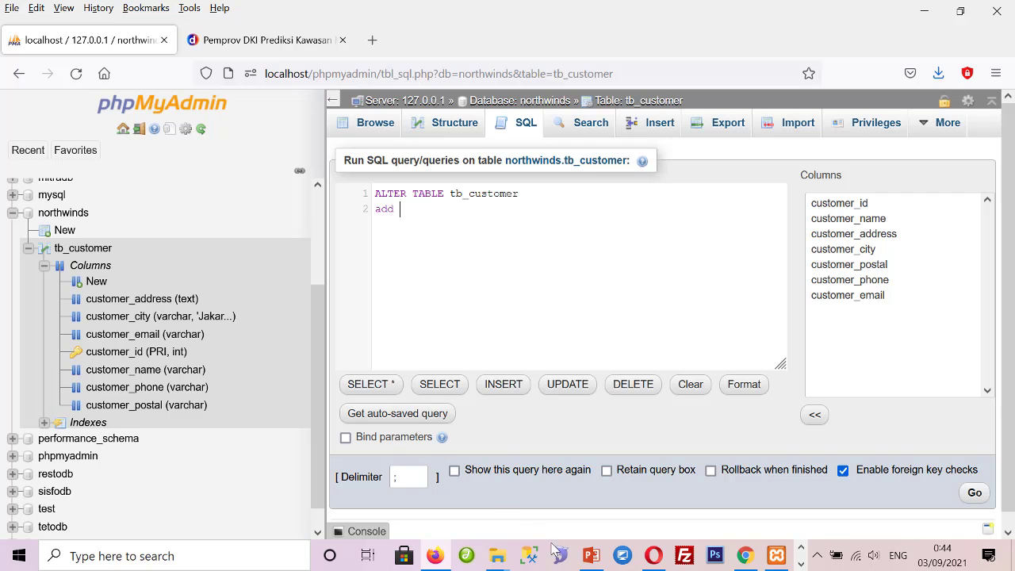
{"action": "left_click", "coordinate": [592, 556]}
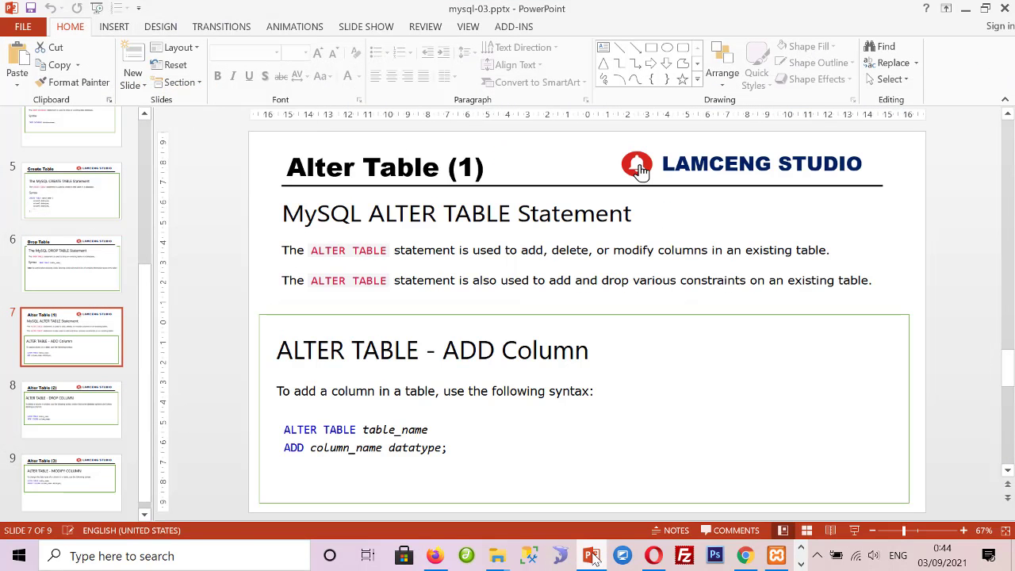
{"action": "left_click", "coordinate": [592, 556]}
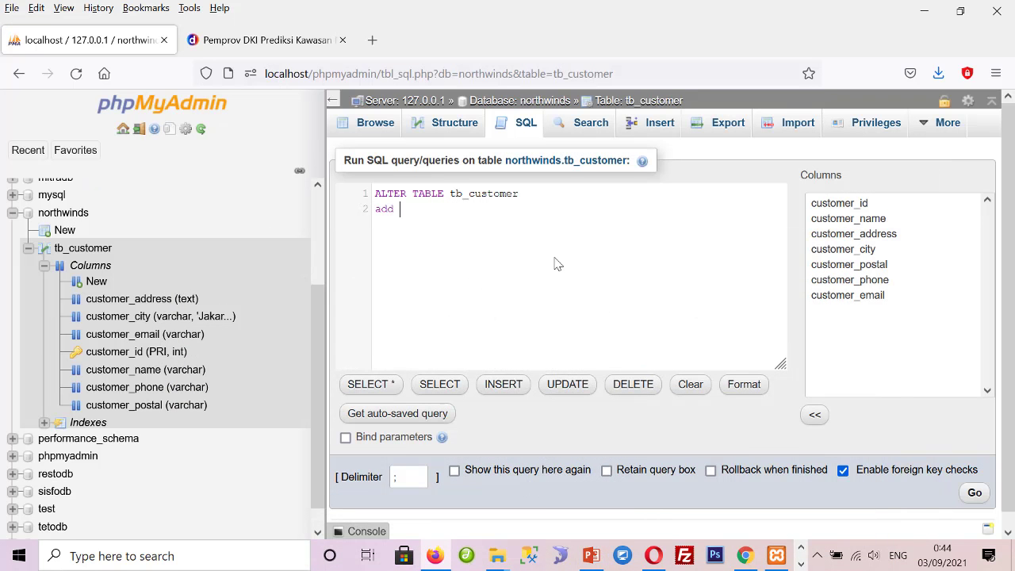
Add the clause customer_type char(1) not null default 'V'.
{"action": "type", "text": "customer_"}
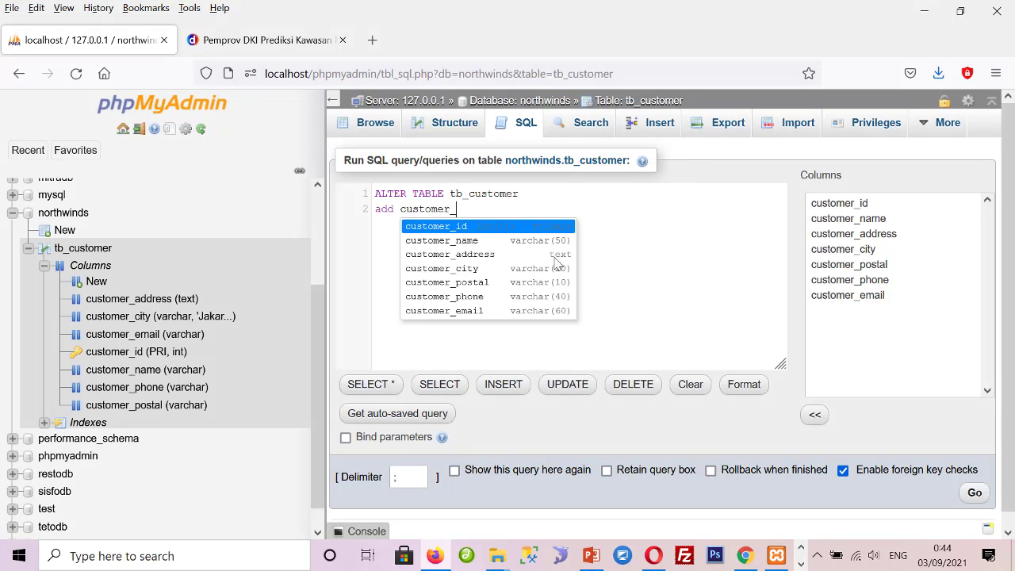
{"action": "type", "text": "type varch"}
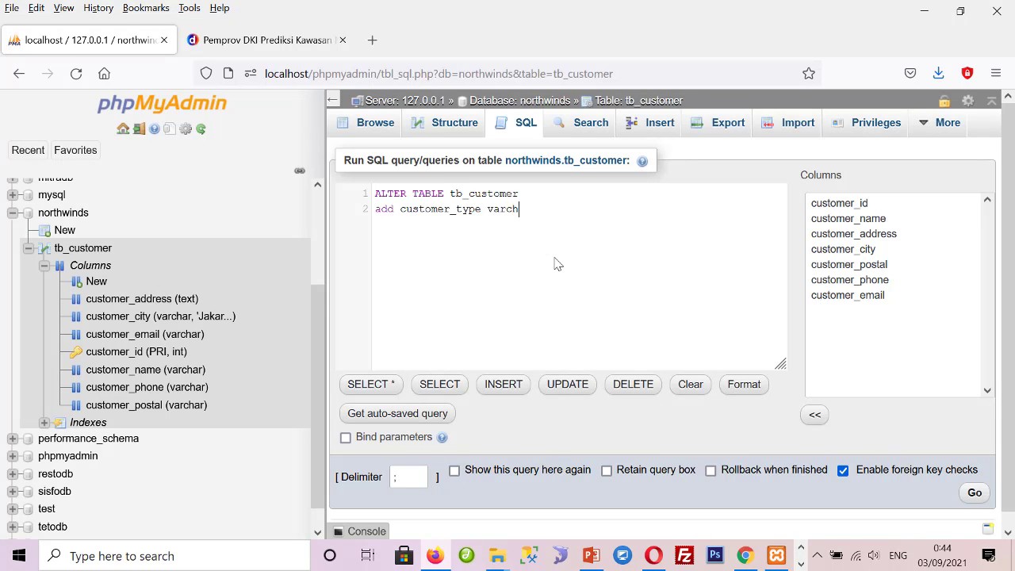
{"action": "type", "text": "ar"}
{"action": "key", "text": "BackSpace"}
{"action": "key", "text": "BackSpace"}
{"action": "key", "text": "BackSpace"}
{"action": "key", "text": "BackSpace"}
{"action": "key", "text": "BackSpace"}
{"action": "key", "text": "BackSpace"}
{"action": "key", "text": "BackSpace"}
{"action": "type", "text": "char(1) "}
{"action": "type", "text": "not nu"}
{"action": "type", "text": "ll def"}
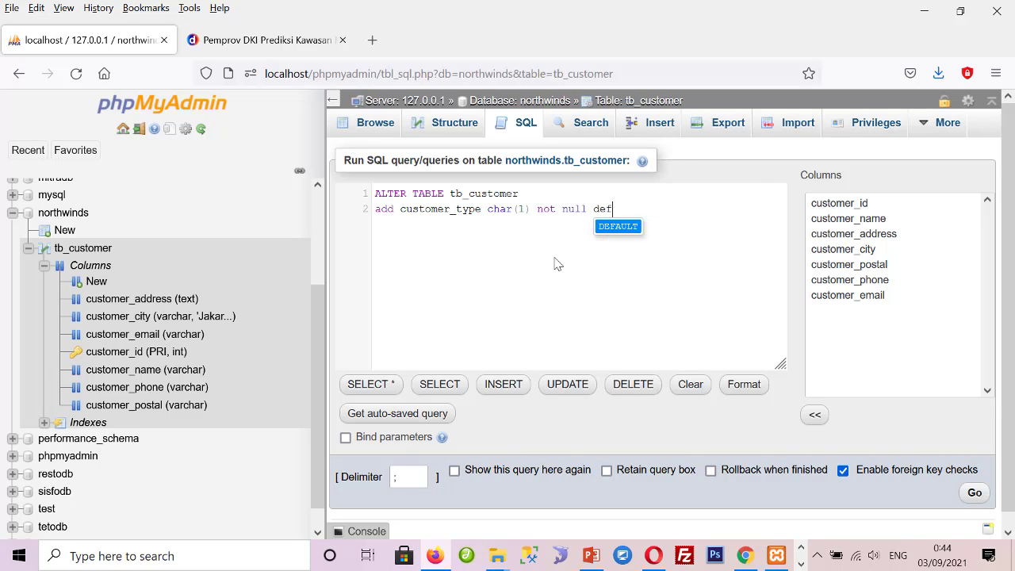
{"action": "type", "text": "ault '"}
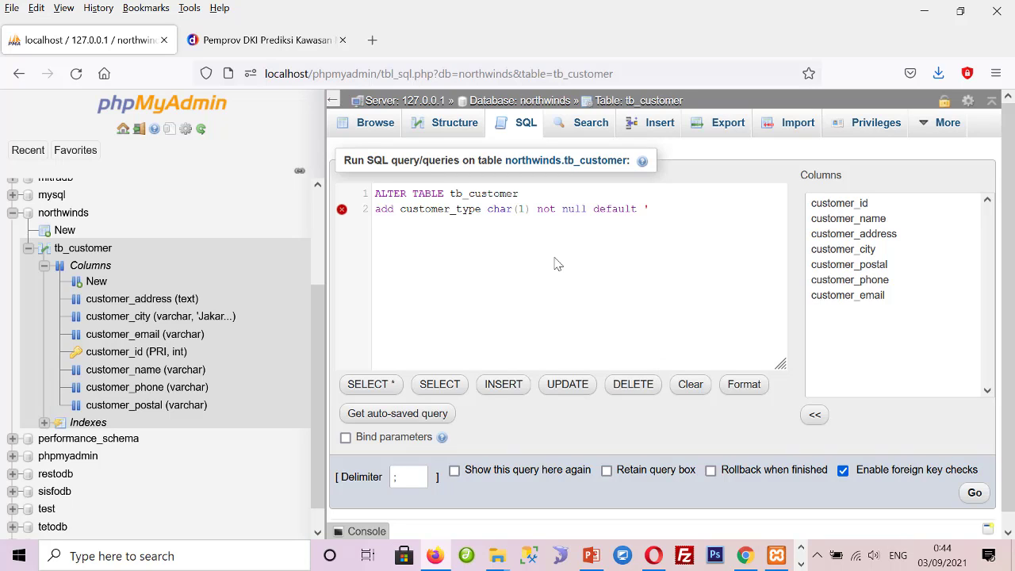
{"action": "type", "text": "V"}
Add a second clause customer_limit double(10,2) default 0 and select the whole query.
{"action": "type", "text": "ad"}
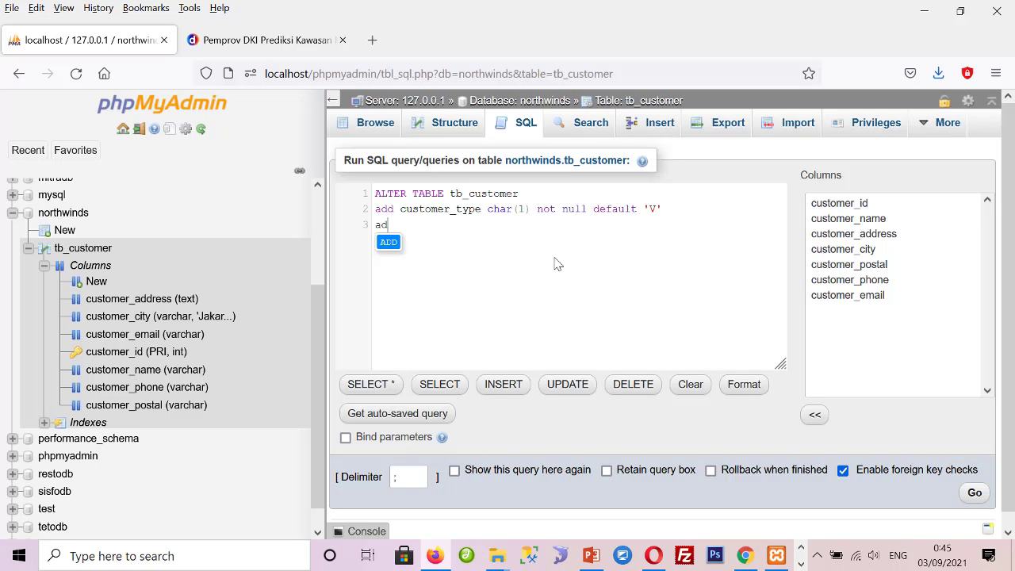
{"action": "type", "text": "d customer_"}
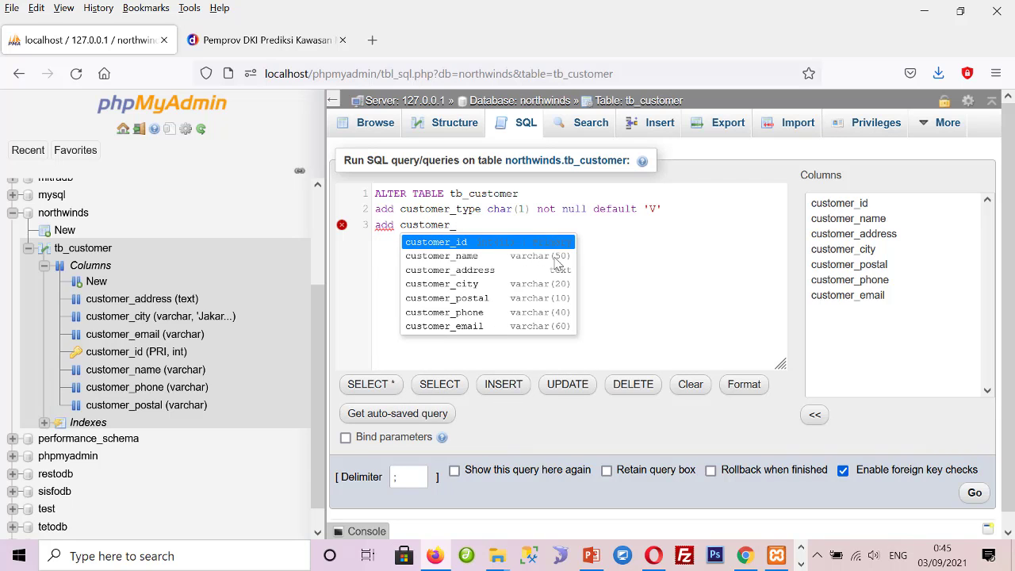
{"action": "type", "text": "limit"}
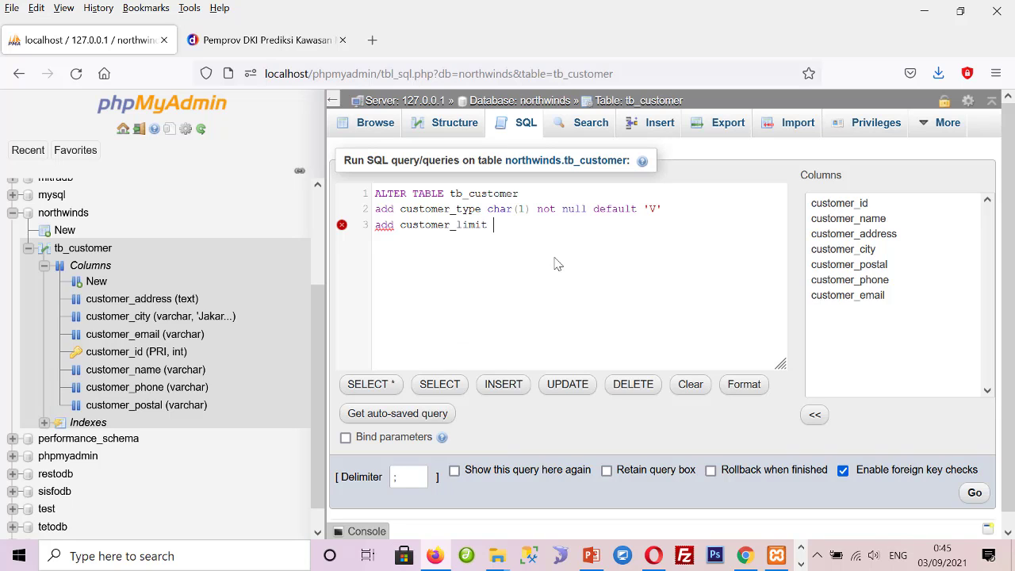
{"action": "type", "text": " deci"}
{"action": "key", "text": "BackSpace"}
{"action": "key", "text": "BackSpace"}
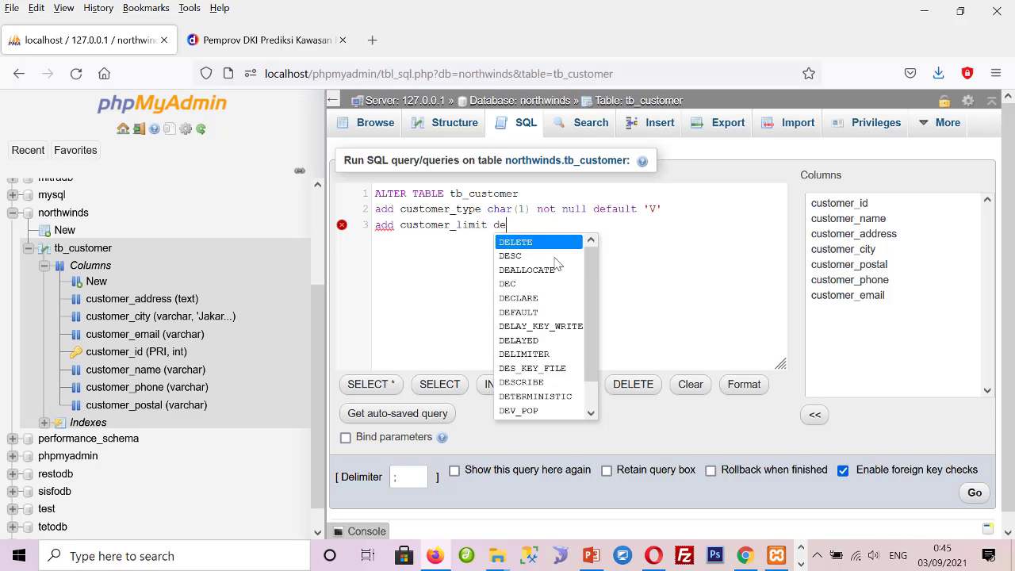
{"action": "key", "text": "BackSpace"}
{"action": "type", "text": "ouble(10,2"}
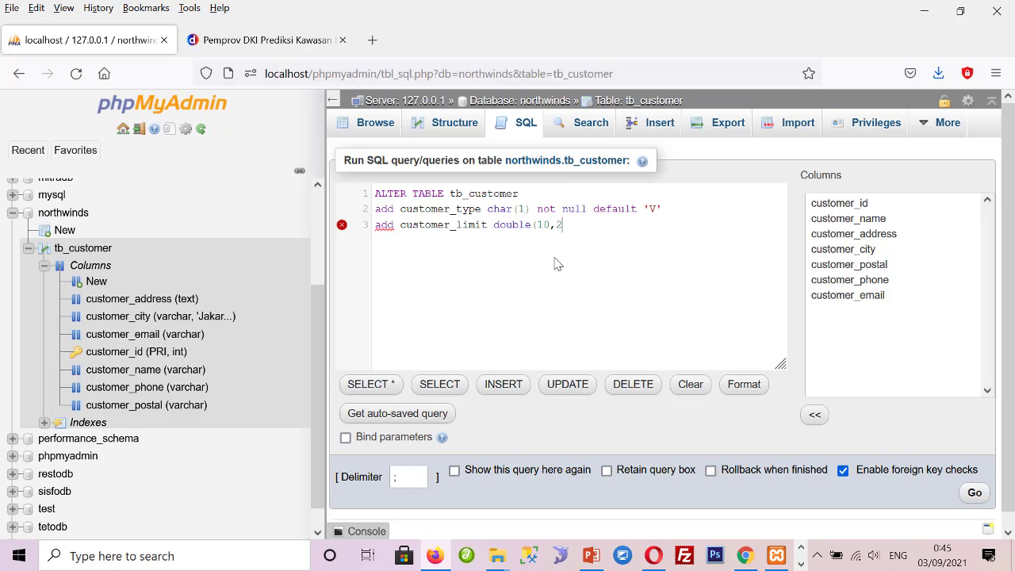
{"action": "key", "text": "BackSpace"}
{"action": "type", "text": ","}
{"action": "type", "text": "default 0;"}
{"action": "mouse_move", "coordinate": [648, 226]}
{"action": "left_mouse_down"}
{"action": "mouse_move", "coordinate": [397, 220]}
{"action": "mouse_move", "coordinate": [334, 200]}
{"action": "left_mouse_up"}
{"action": "key", "text": "ctrl+c"}
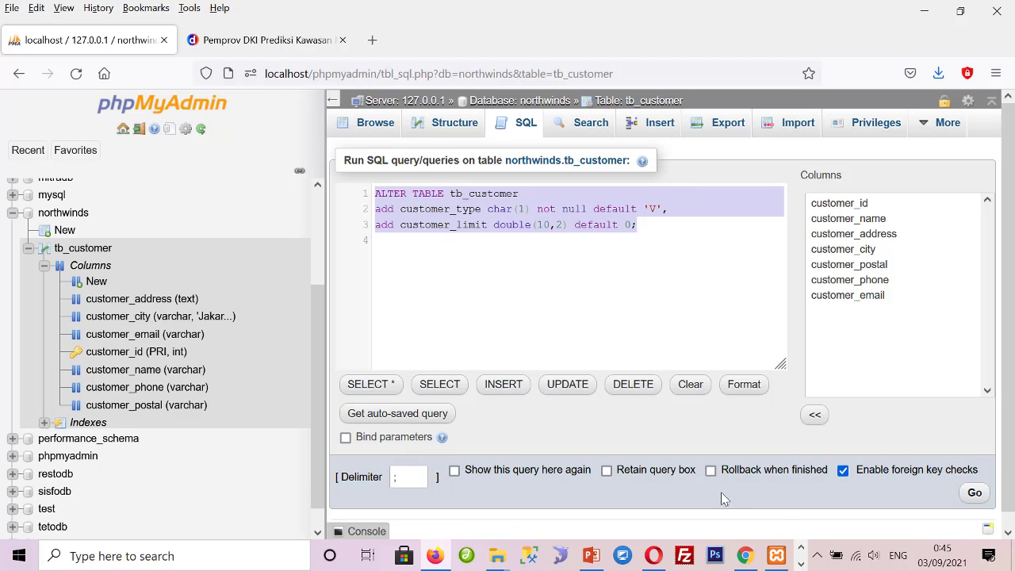
{"action": "left_click", "coordinate": [801, 564]}
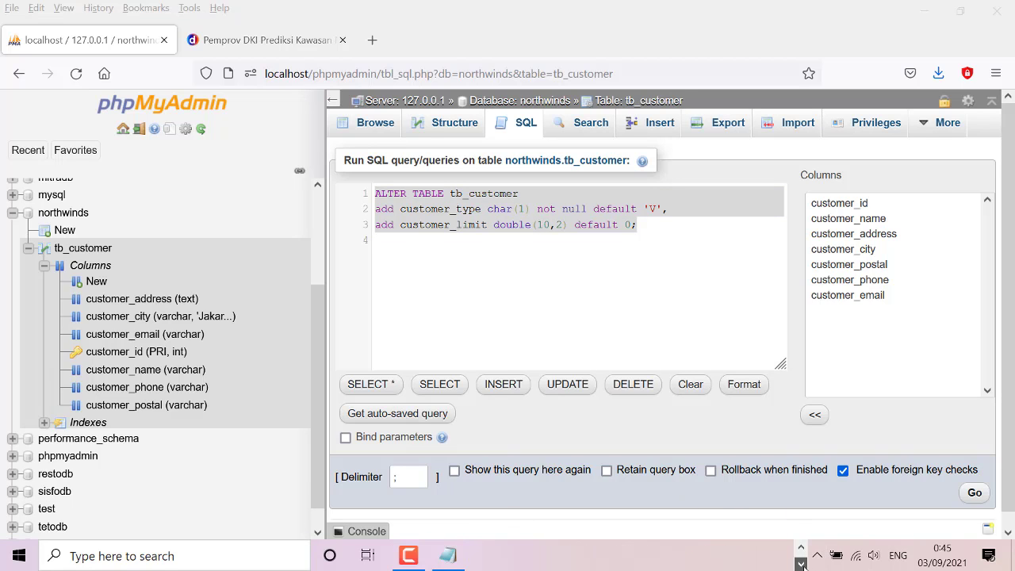
Paste the ALTER TABLE query into the notes and save as mysql-08 in seri-mysql\mysql-08.
{"action": "left_click", "coordinate": [448, 556]}
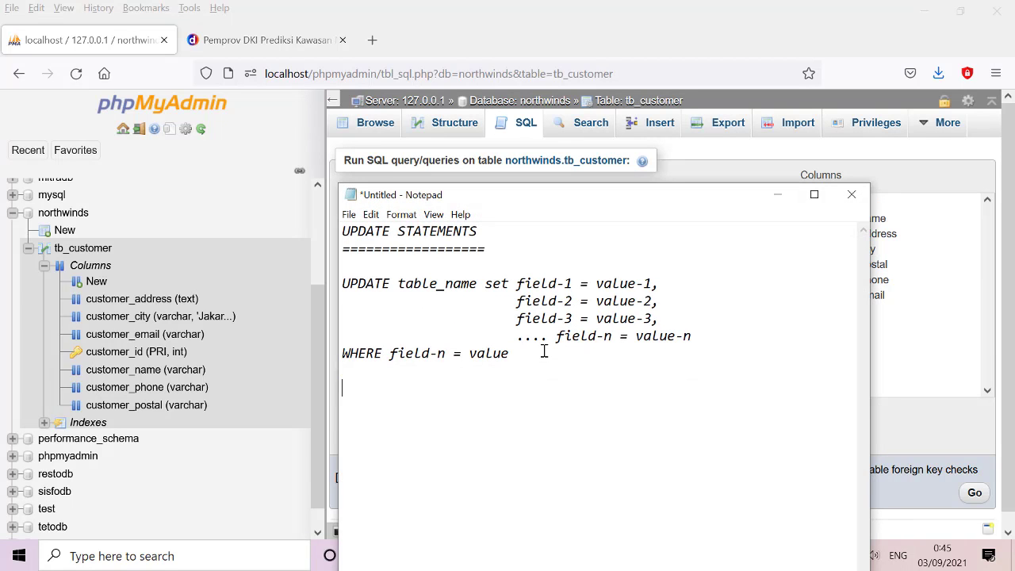
{"action": "key", "text": "ctrl+v"}
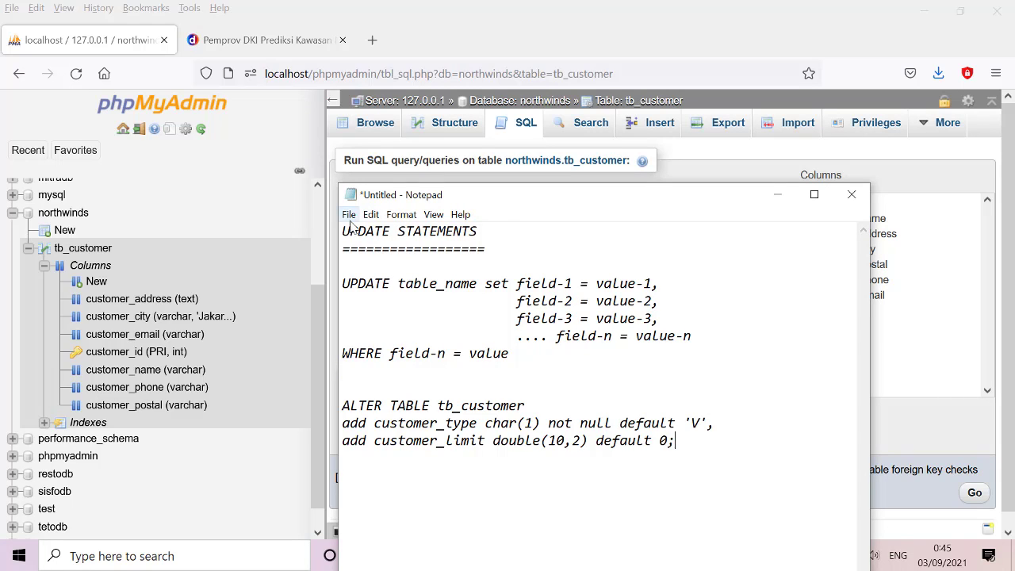
{"action": "left_click", "coordinate": [349, 214]}
{"action": "left_click", "coordinate": [381, 278]}
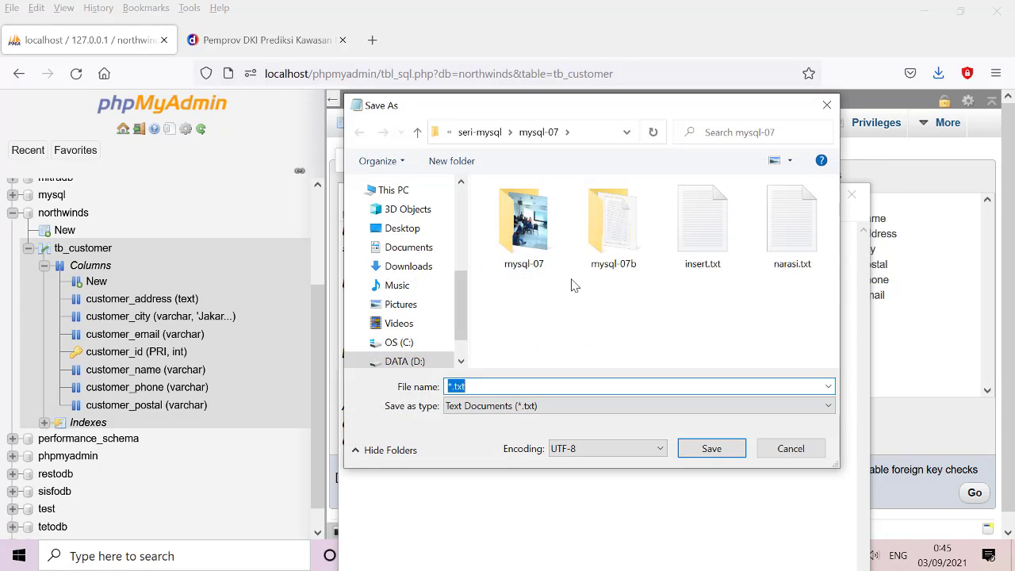
{"action": "left_click", "coordinate": [481, 131]}
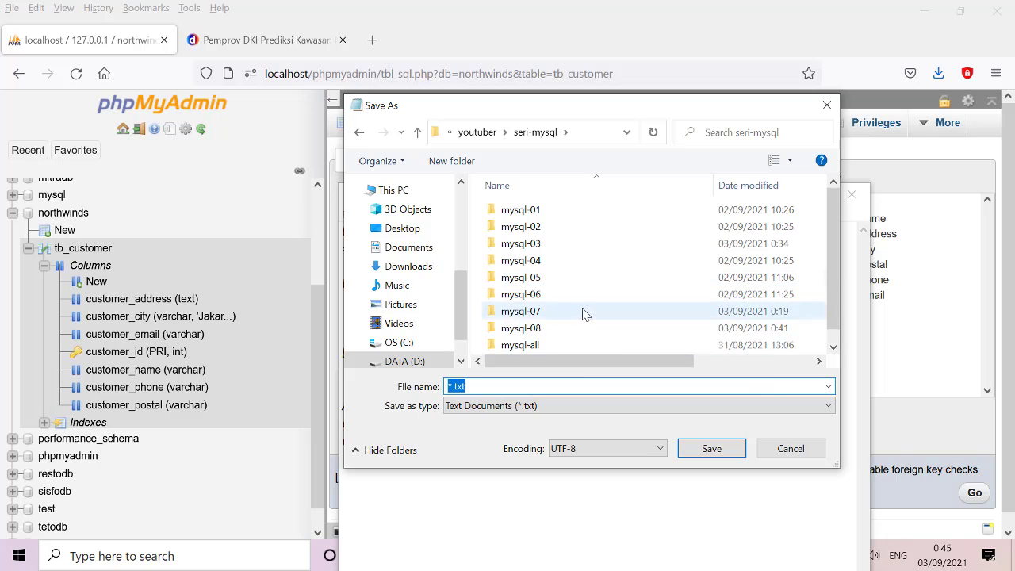
{"action": "double_click", "coordinate": [538, 331]}
{"action": "left_click", "coordinate": [509, 387]}
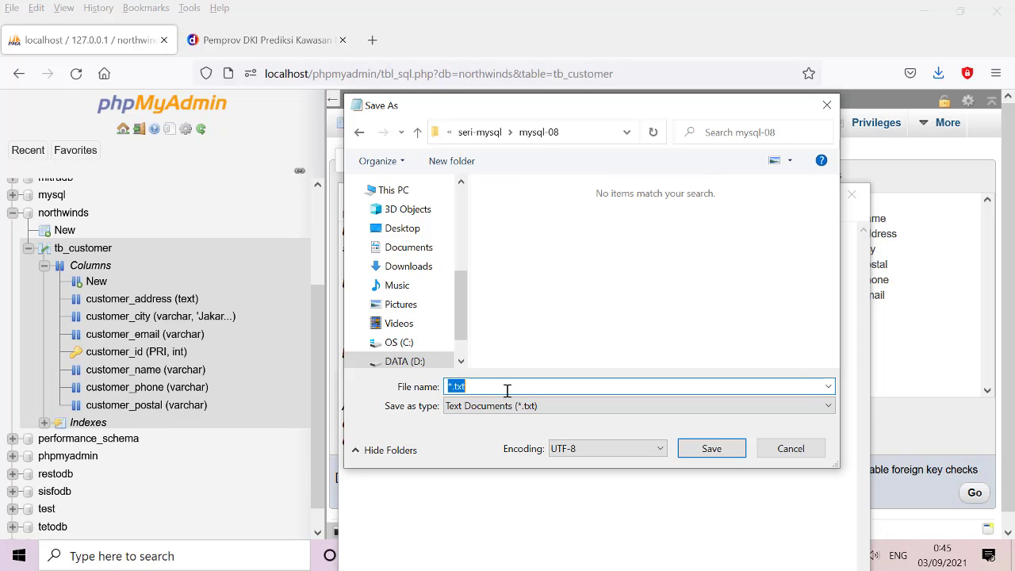
{"action": "type", "text": "mys"}
{"action": "type", "text": "0"}
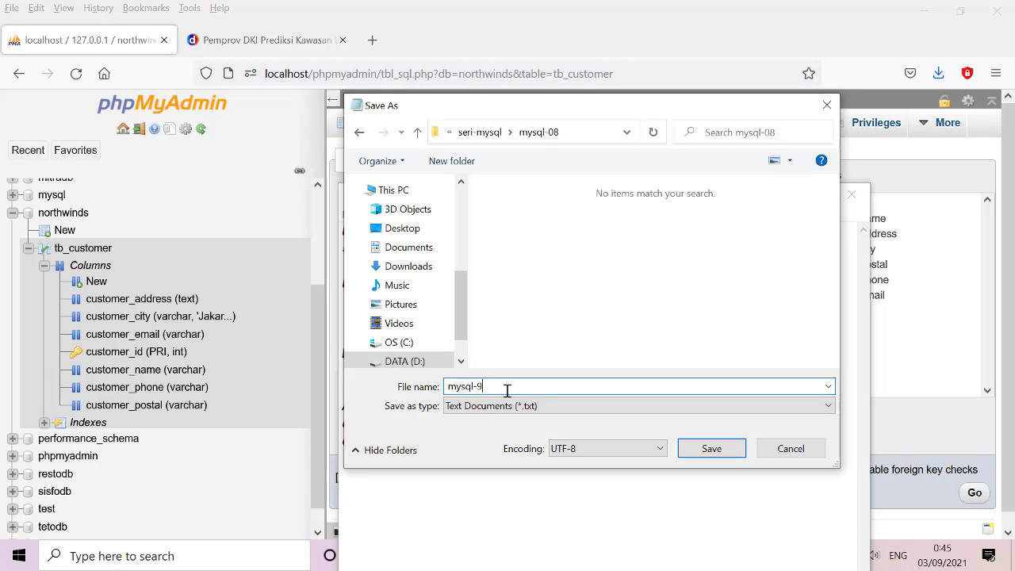
{"action": "type", "text": "7"}
{"action": "key", "text": "BackSpace"}
{"action": "key", "text": "BackSpace"}
{"action": "type", "text": "8"}
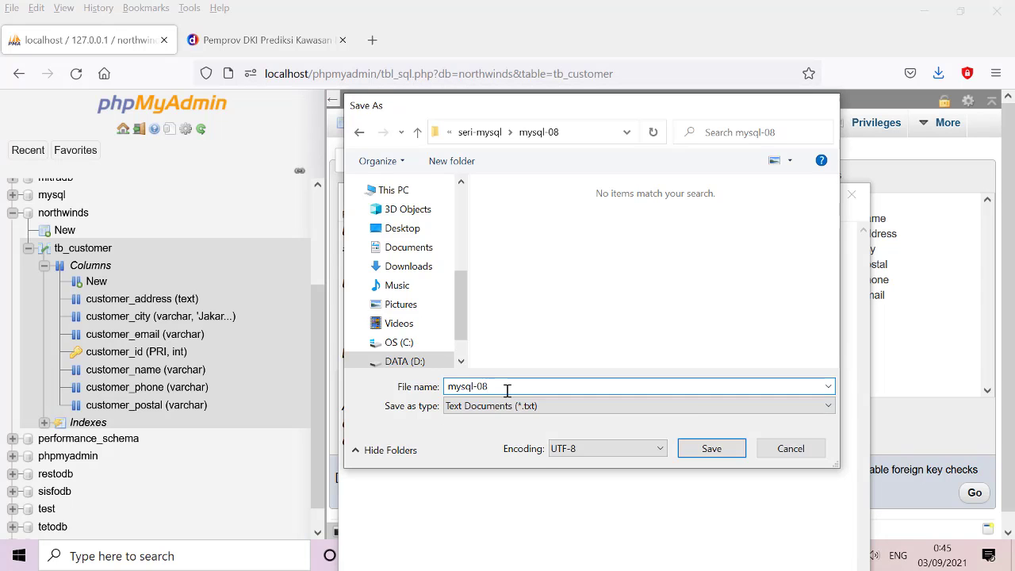
{"action": "key", "text": "Return"}
Run the three-line ALTER TABLE tb_customer query.
{"action": "left_click", "coordinate": [778, 195]}
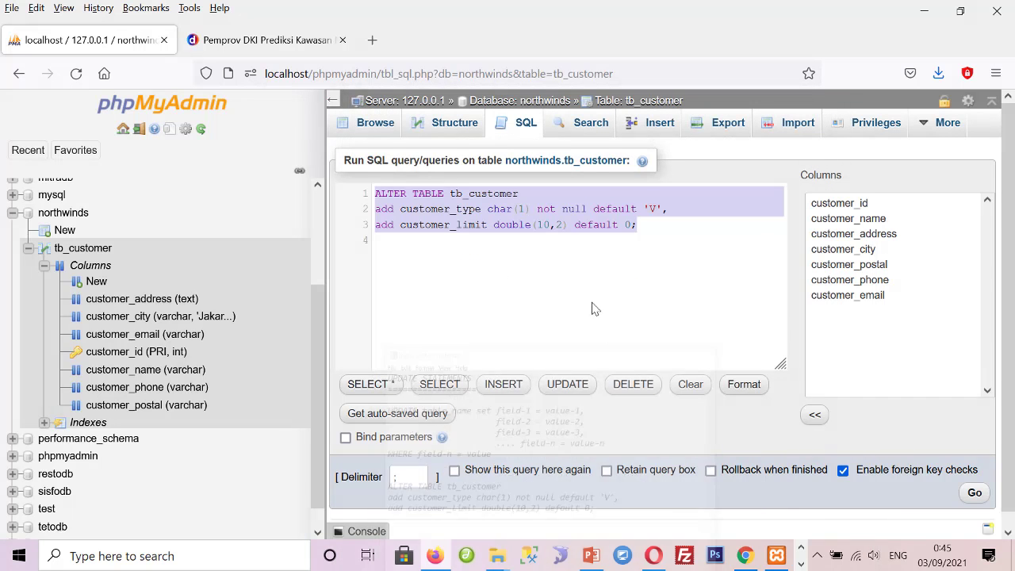
{"action": "left_click", "coordinate": [670, 239]}
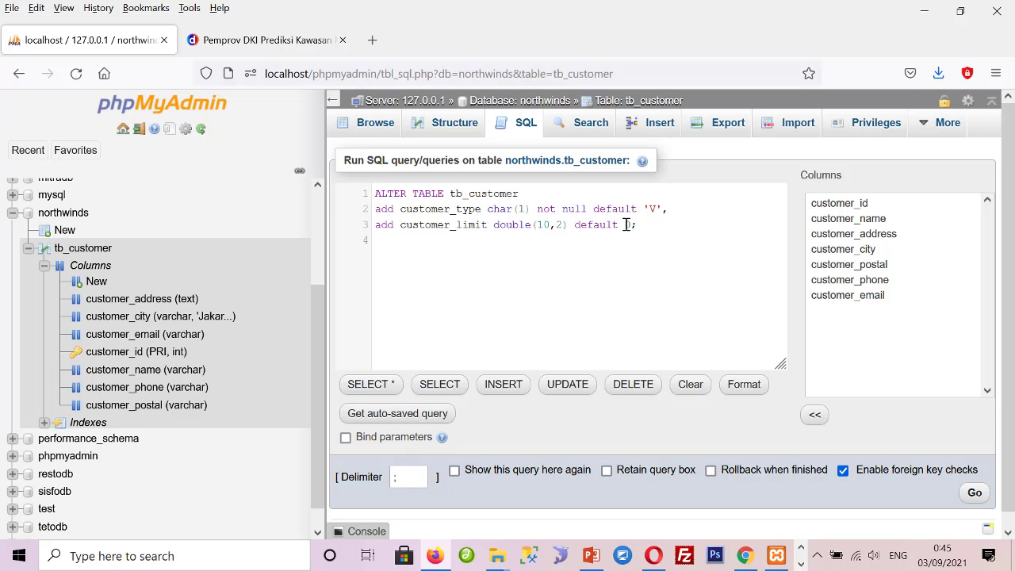
{"action": "double_click", "coordinate": [389, 194]}
{"action": "left_click_drag", "start_coordinate": [637, 225], "coordinate": [371, 194]}
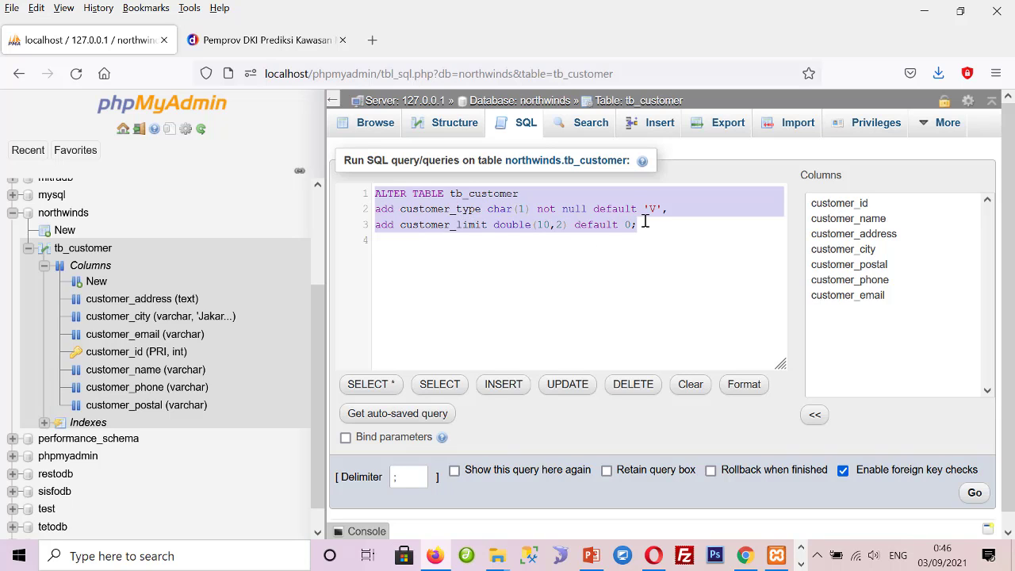
{"action": "left_click", "coordinate": [977, 496]}
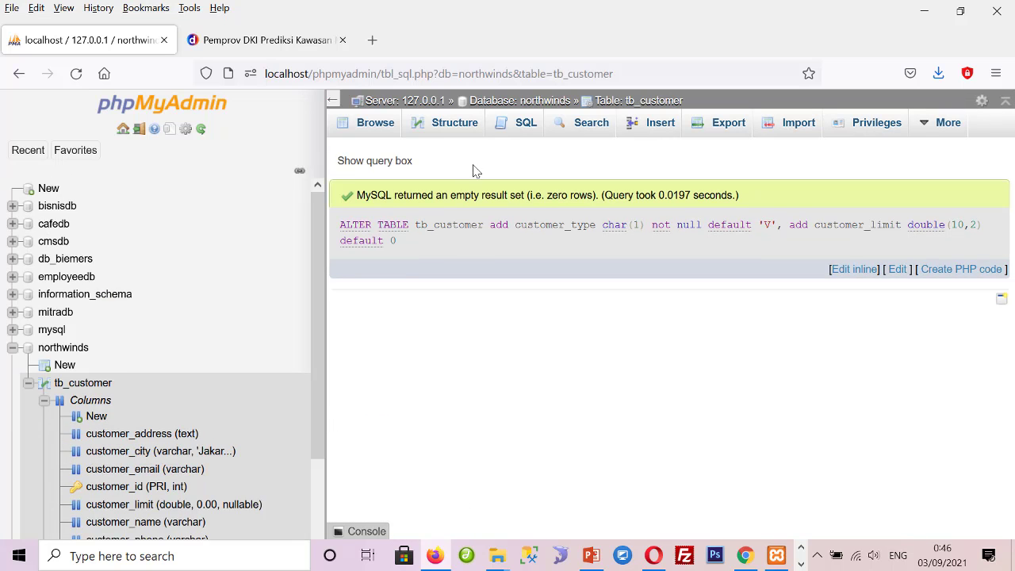
Browse tb_customer and check the new customer_type V and customer_limit 0.00 columns.
{"action": "left_click", "coordinate": [373, 124]}
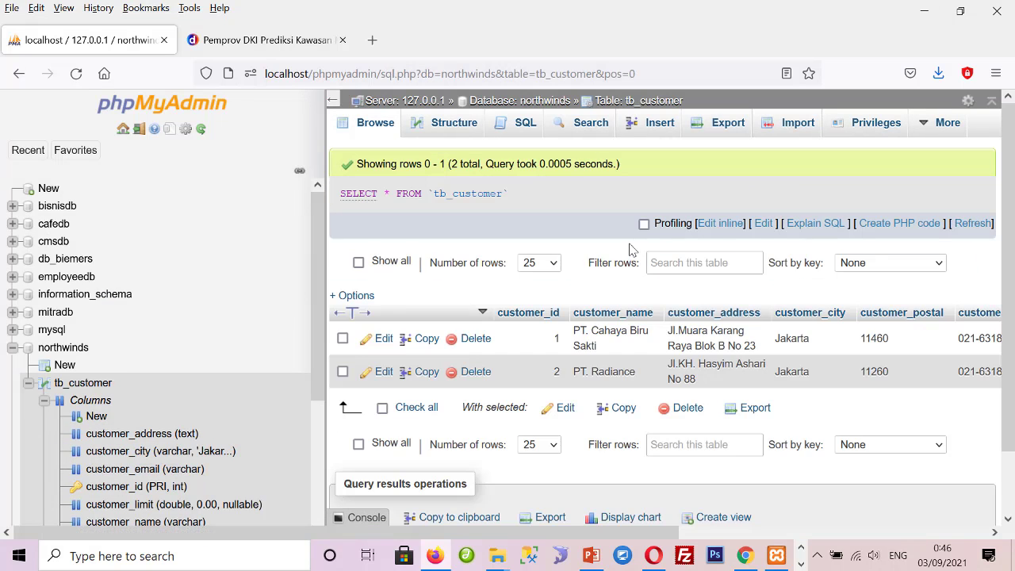
{"action": "scroll", "coordinate": [825, 519], "scroll_direction": "right", "scroll_amount": 5}
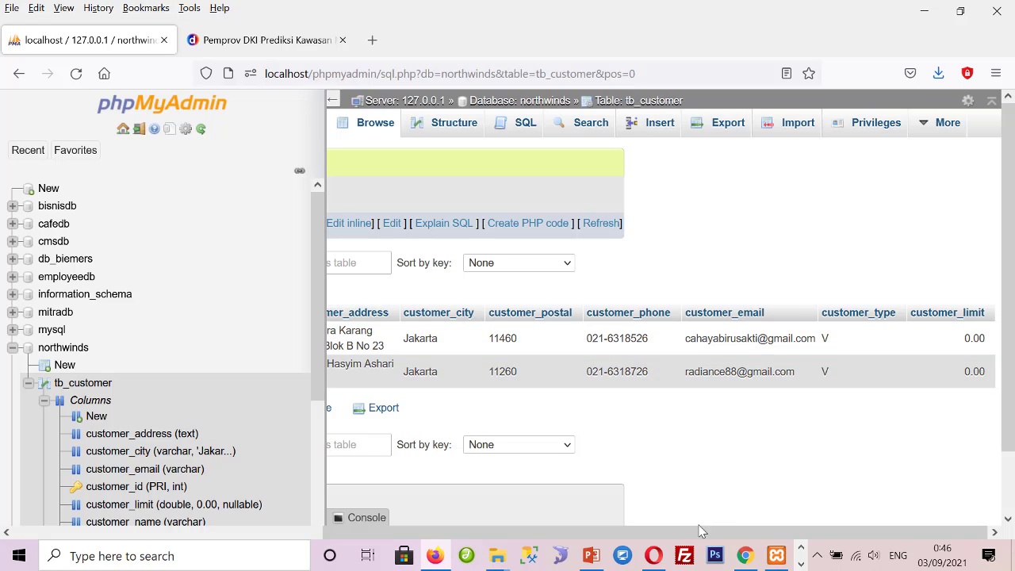
{"action": "scroll", "coordinate": [471, 525], "scroll_direction": "left", "scroll_amount": 6}
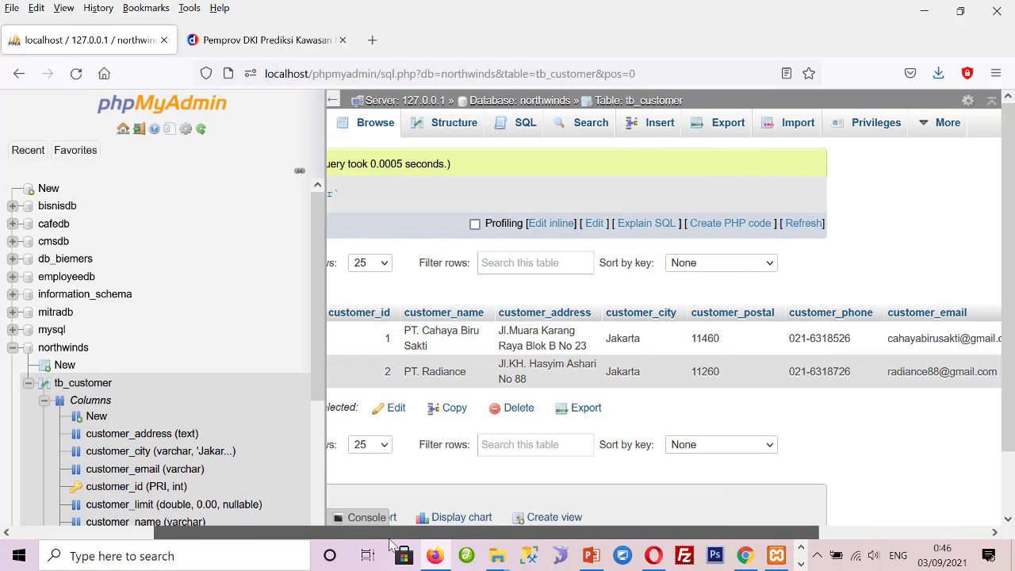
Run SELECT * FROM tb_customer, confirm both limits are 0.00, then select the default query.
{"action": "left_click", "coordinate": [525, 125]}
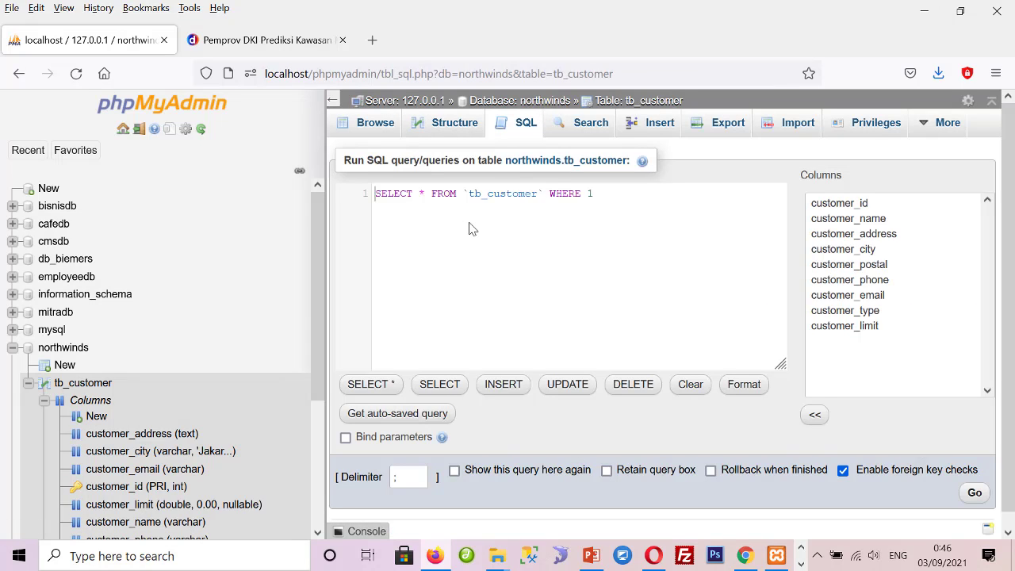
{"action": "left_click_drag", "start_coordinate": [315, 243], "coordinate": [294, 348]}
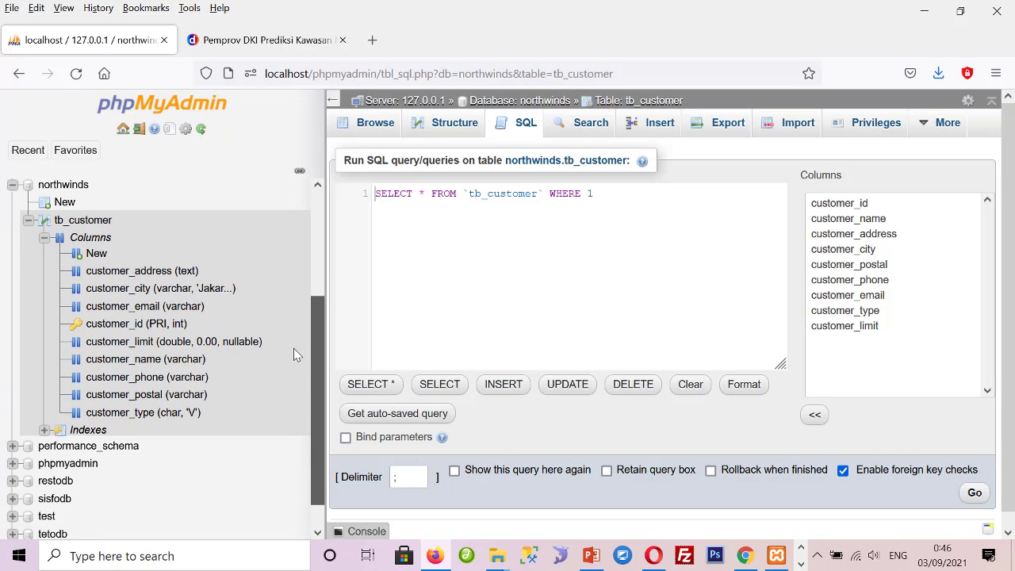
{"action": "left_click", "coordinate": [553, 193]}
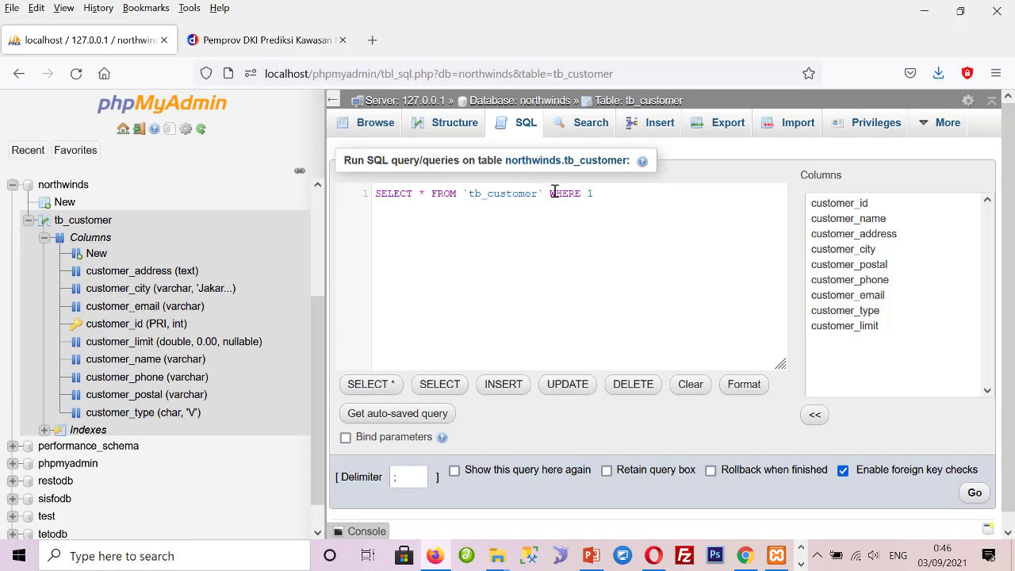
{"action": "left_click_drag", "start_coordinate": [546, 194], "coordinate": [373, 193]}
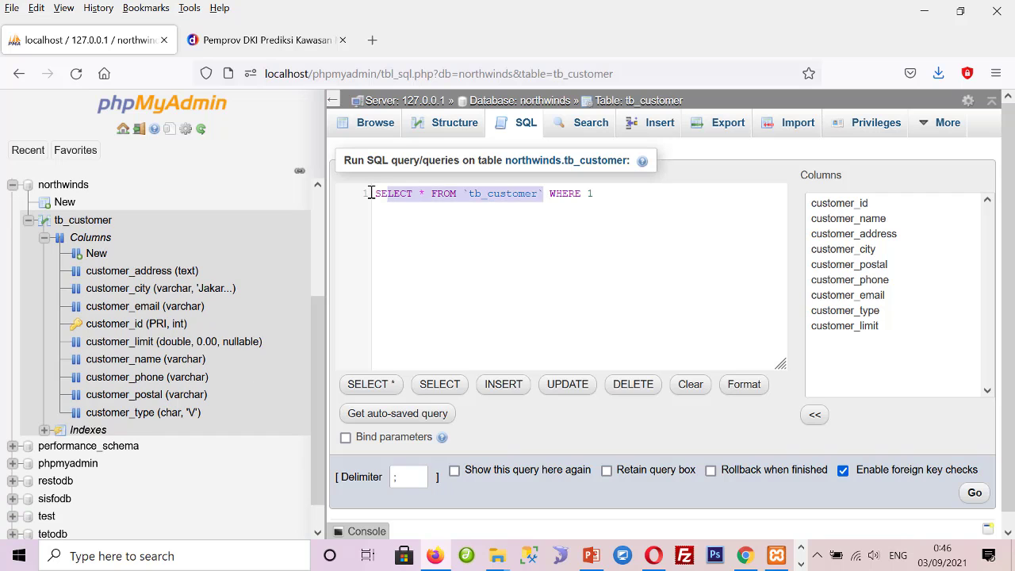
{"action": "left_click", "coordinate": [975, 492]}
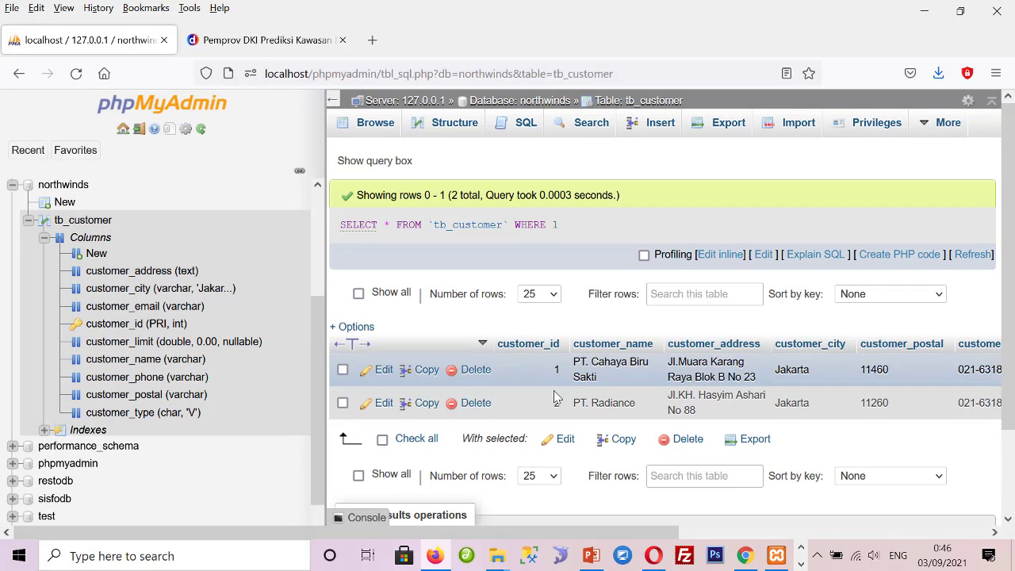
{"action": "left_click_drag", "start_coordinate": [597, 530], "coordinate": [791, 531]}
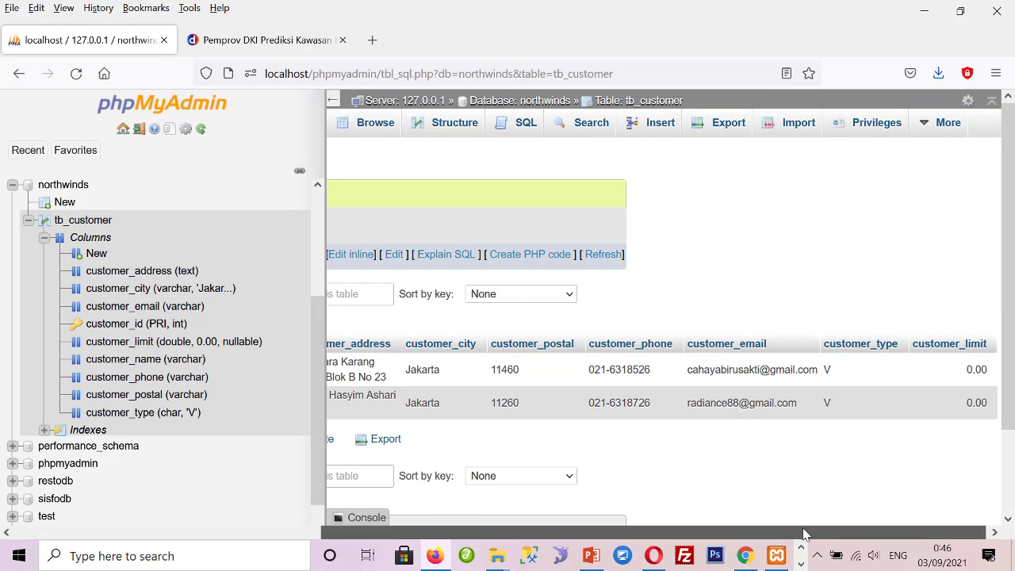
{"action": "left_click_drag", "start_coordinate": [800, 537], "coordinate": [556, 532]}
{"action": "left_click", "coordinate": [535, 129]}
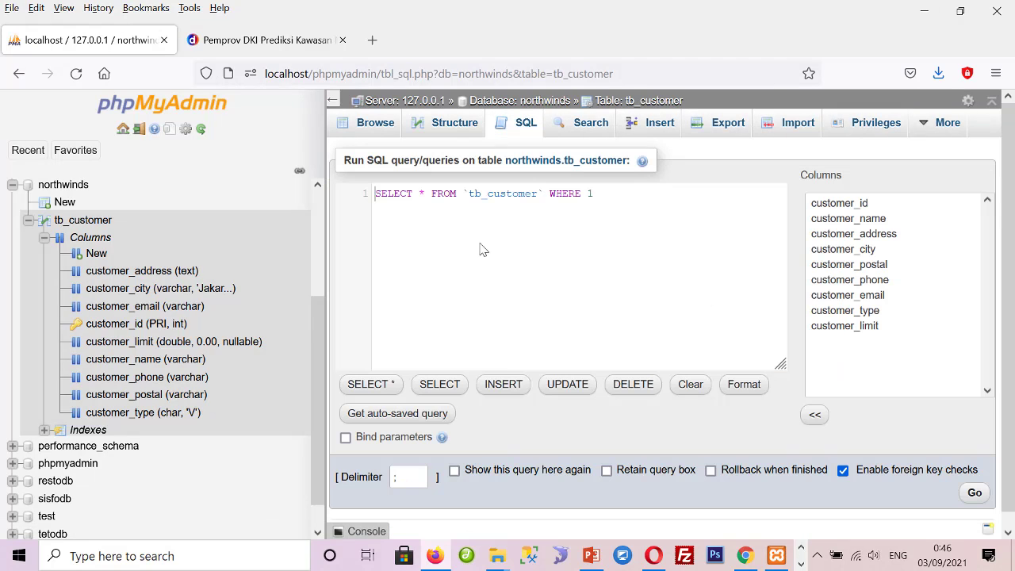
{"action": "left_click_drag", "start_coordinate": [599, 190], "coordinate": [292, 190]}
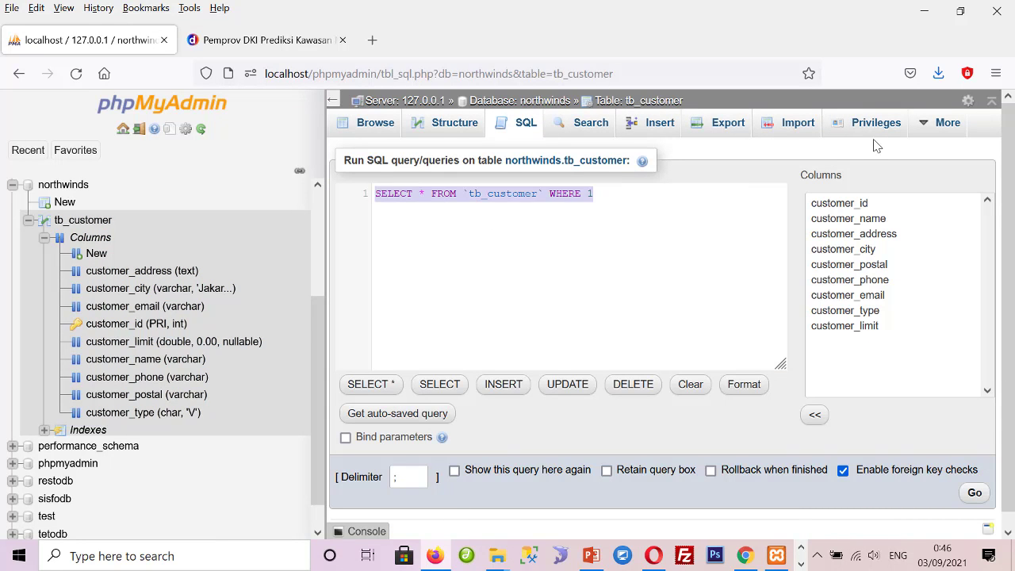
Run update tb_customer set customer_type='G' where customer_id= 2.
{"action": "type", "text": "update tb_"}
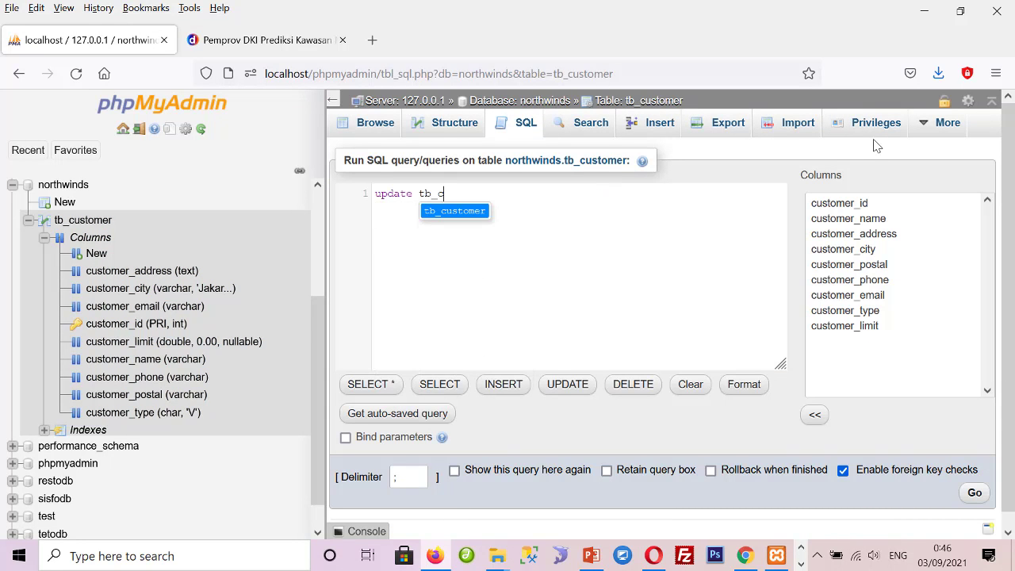
{"action": "type", "text": "customer se"}
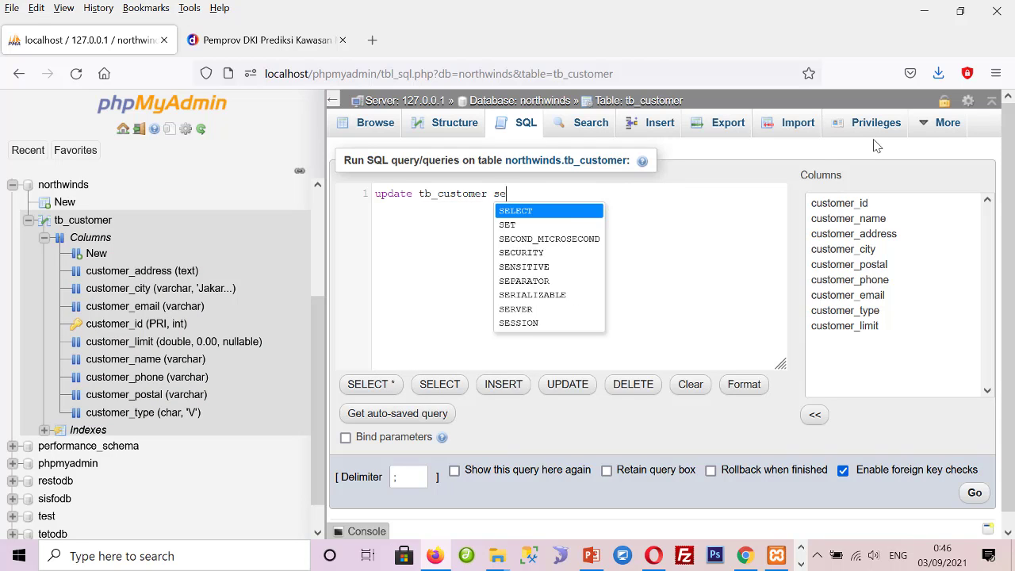
{"action": "type", "text": "t customer_type"}
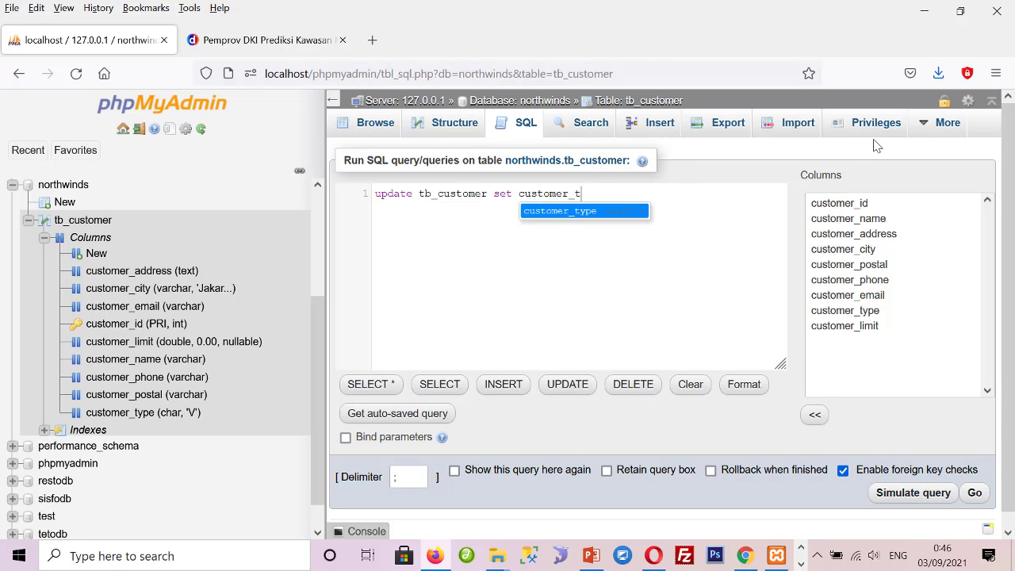
{"action": "type", "text": "='G'"}
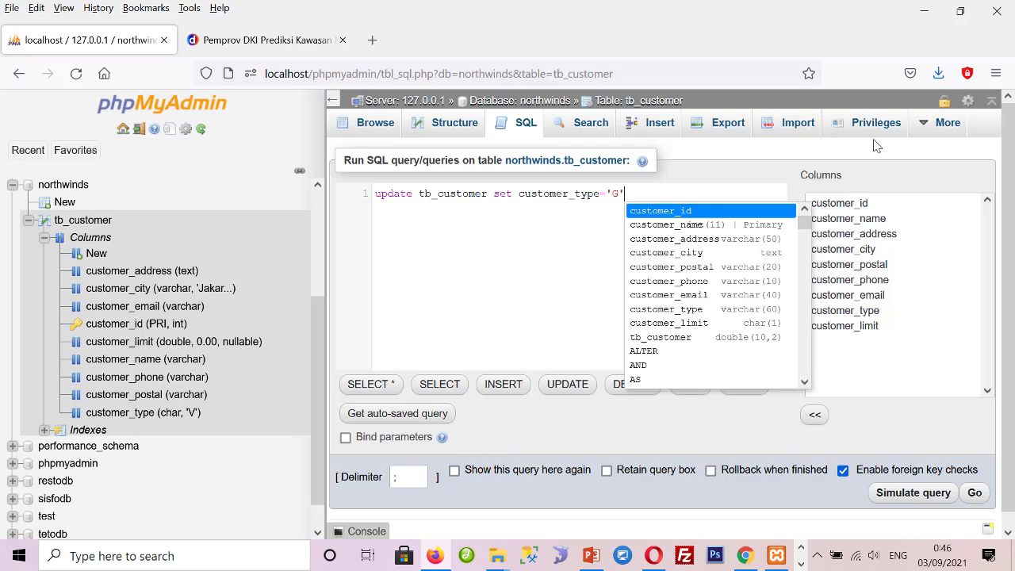
{"action": "key", "text": "Return"}
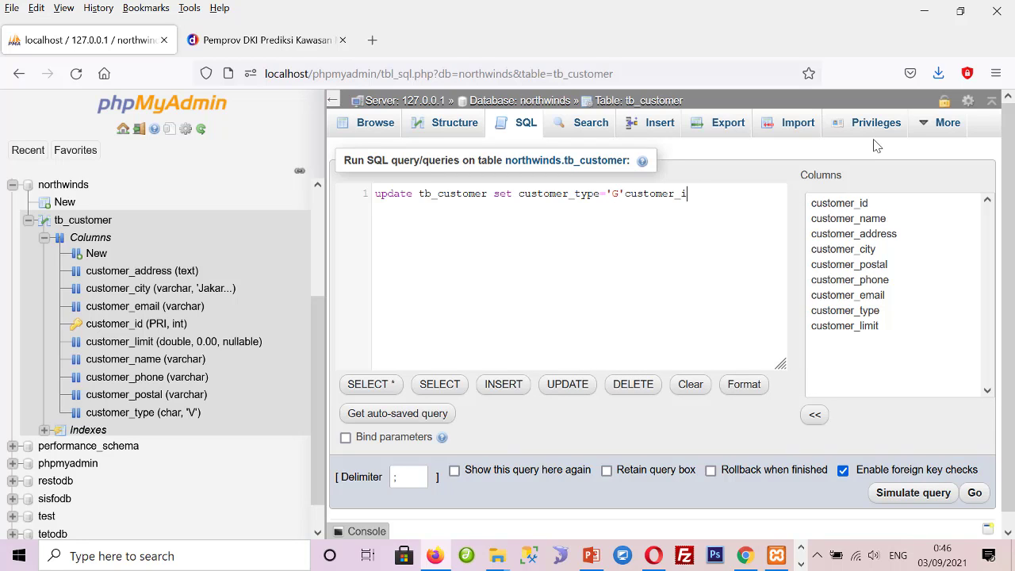
{"action": "key", "text": "BackSpace"}
{"action": "key", "text": "BackSpace"}
{"action": "key", "text": "BackSpace"}
{"action": "key", "text": "Return"}
{"action": "type", "text": "where "}
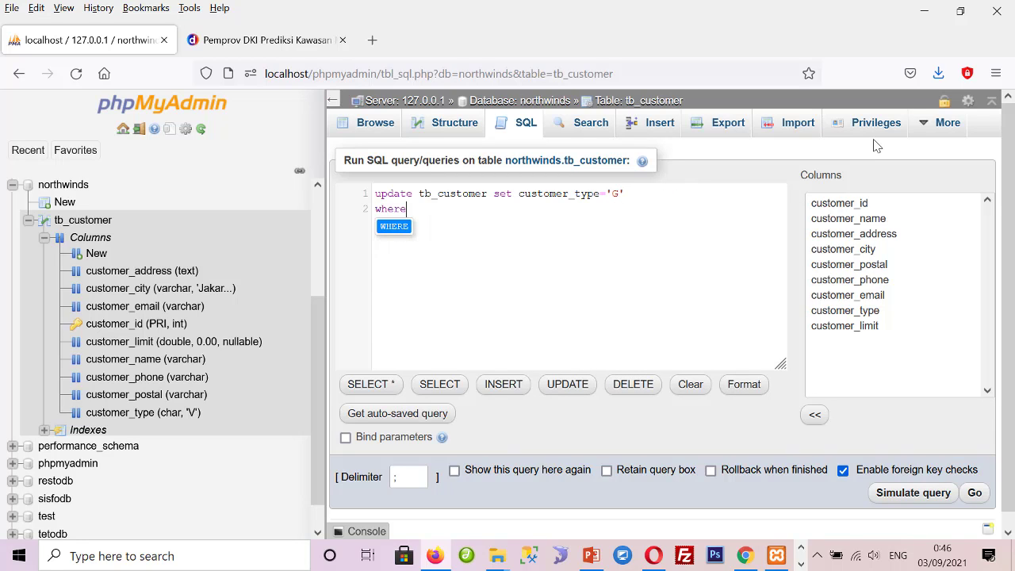
{"action": "type", "text": "custom"}
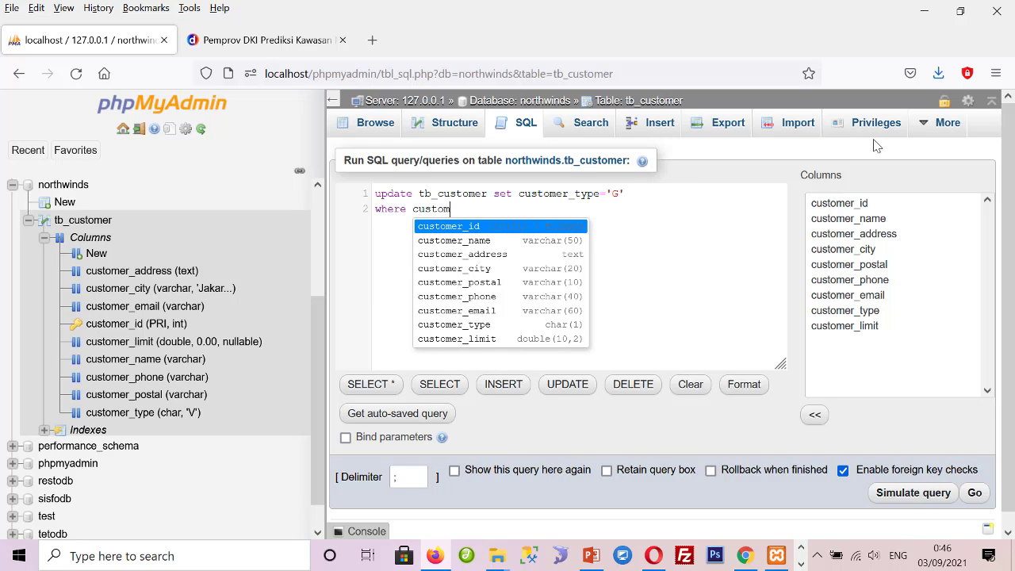
{"action": "type", "text": "er_id= 2"}
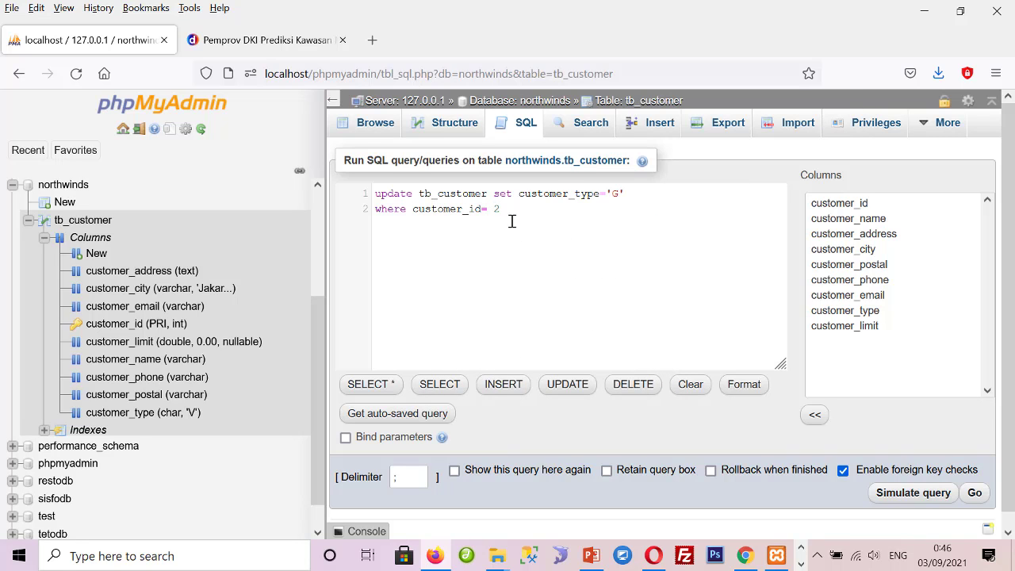
{"action": "left_click_drag", "start_coordinate": [521, 212], "coordinate": [377, 192]}
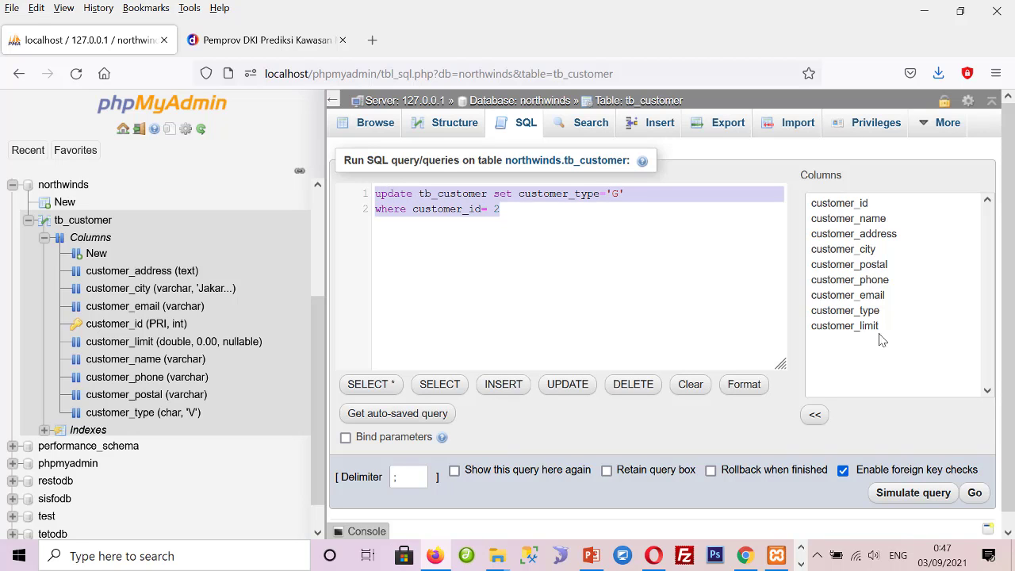
{"action": "left_click", "coordinate": [976, 494]}
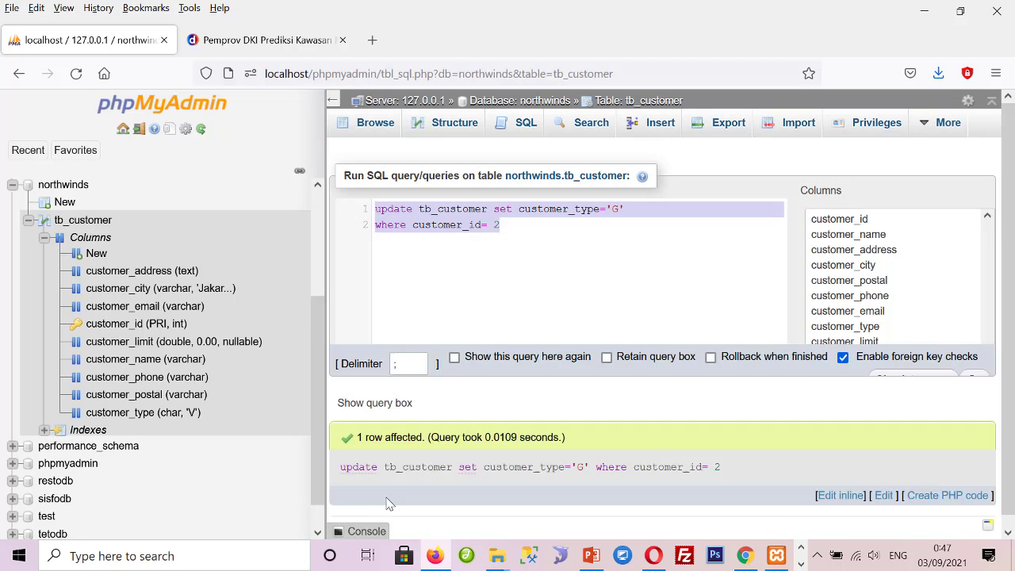
Rerun the SELECT on tb_customer and confirm customer 2's customer_type is now G.
{"action": "left_click", "coordinate": [525, 124]}
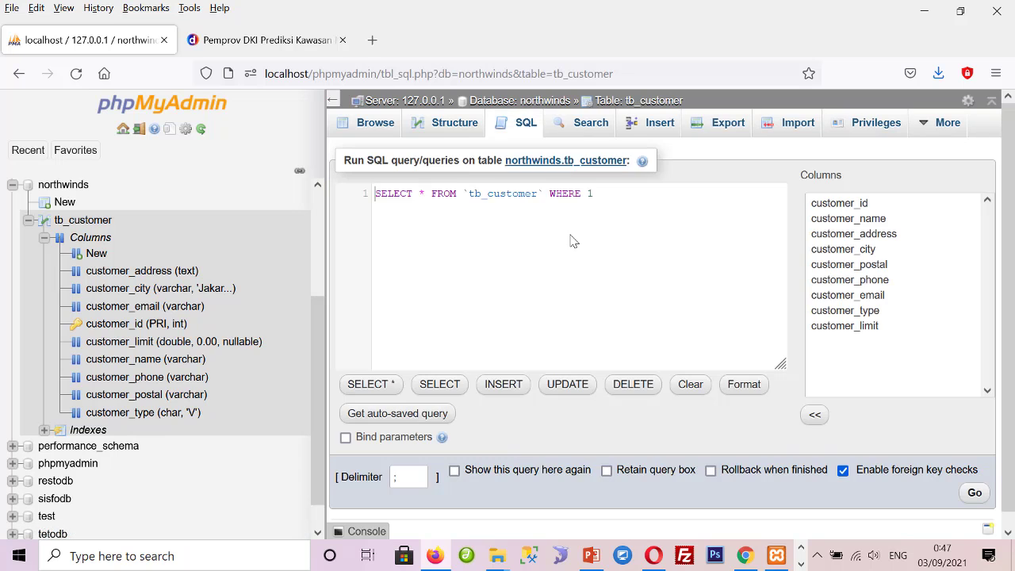
{"action": "left_click_drag", "start_coordinate": [543, 193], "coordinate": [347, 193]}
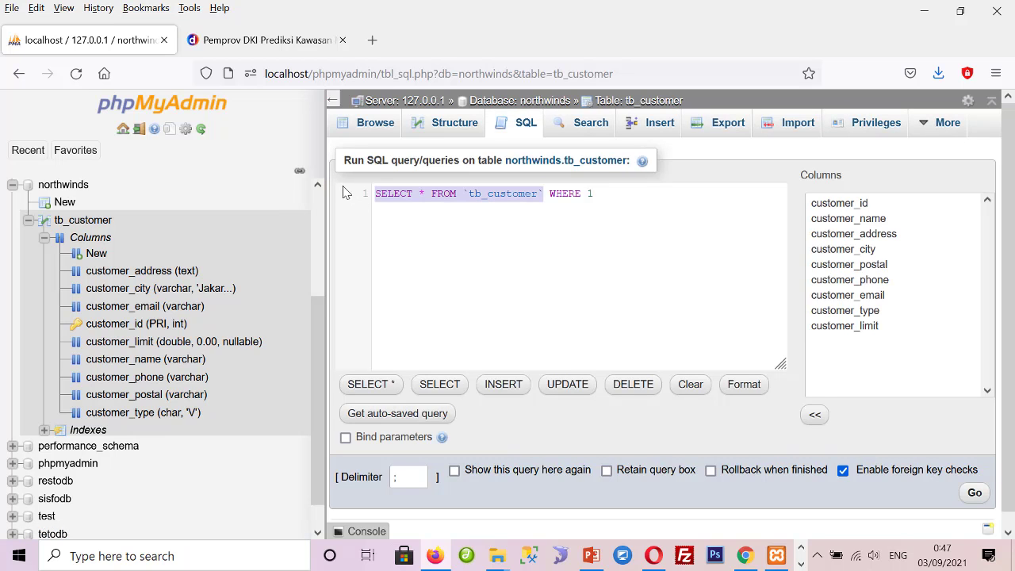
{"action": "left_click", "coordinate": [973, 493]}
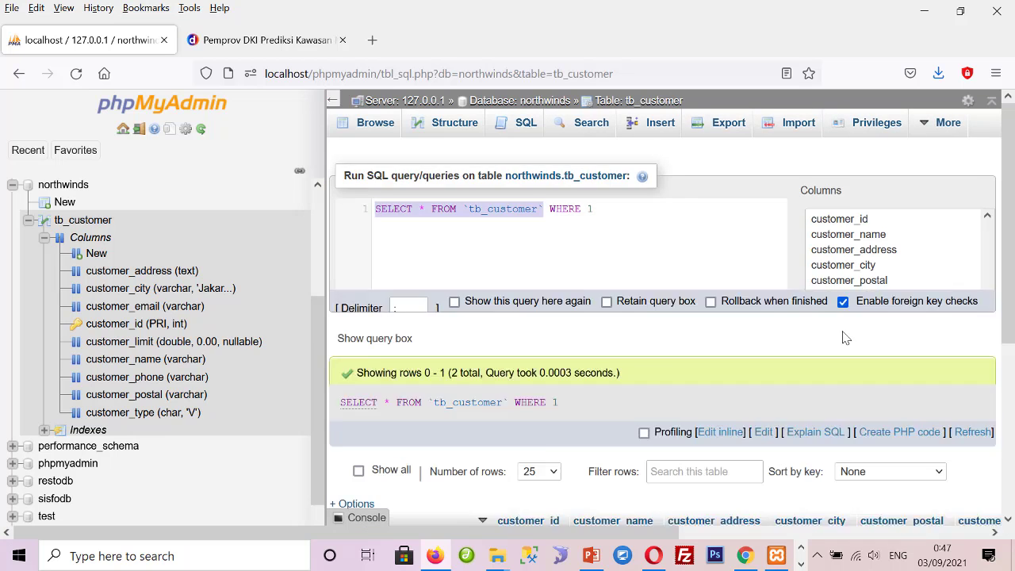
{"action": "scroll", "coordinate": [995, 292], "scroll_direction": "down", "scroll_amount": 2}
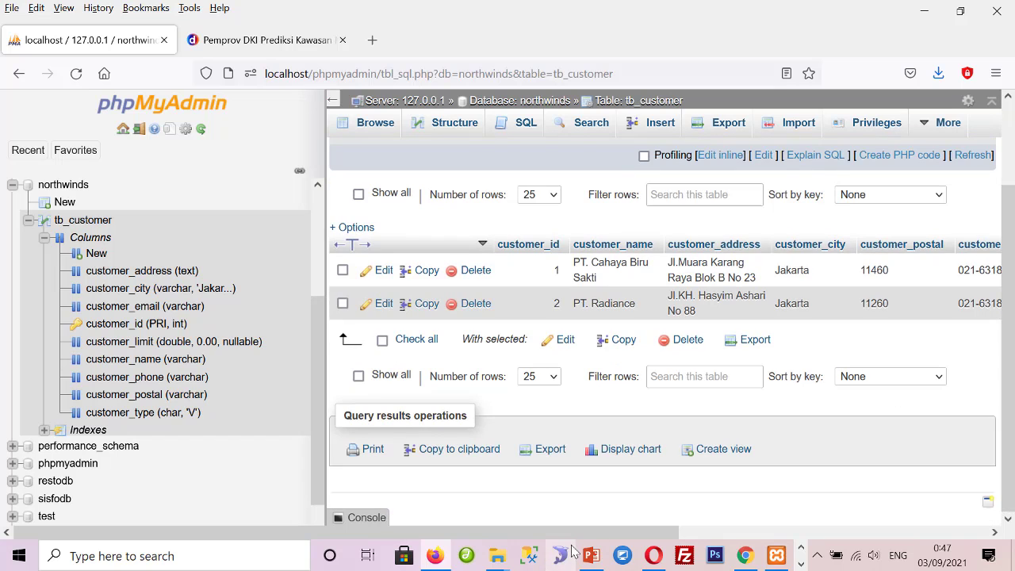
{"action": "left_click_drag", "start_coordinate": [589, 533], "coordinate": [950, 450]}
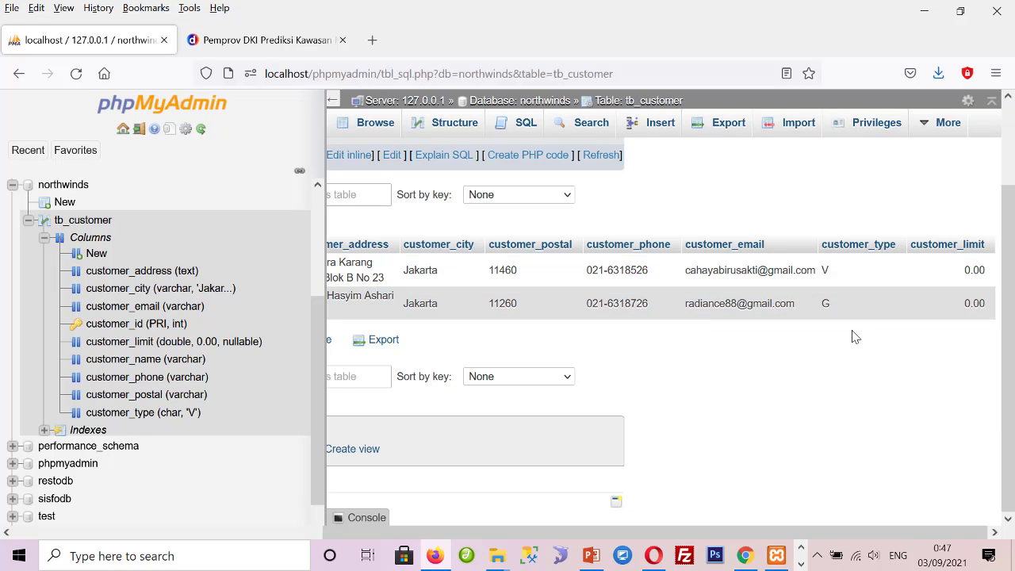
{"action": "left_click_drag", "start_coordinate": [753, 538], "coordinate": [615, 537]}
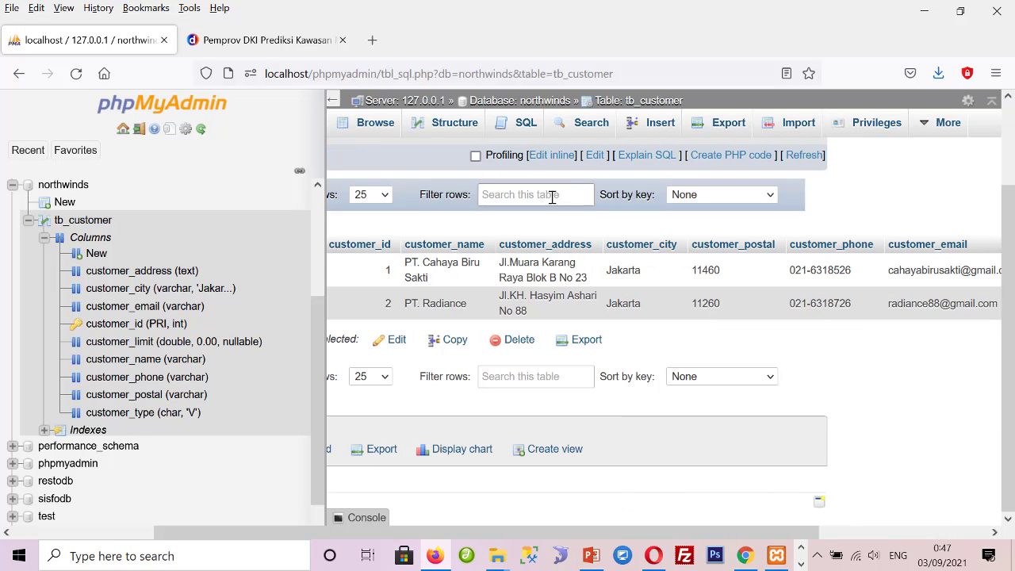
{"action": "left_click", "coordinate": [527, 123]}
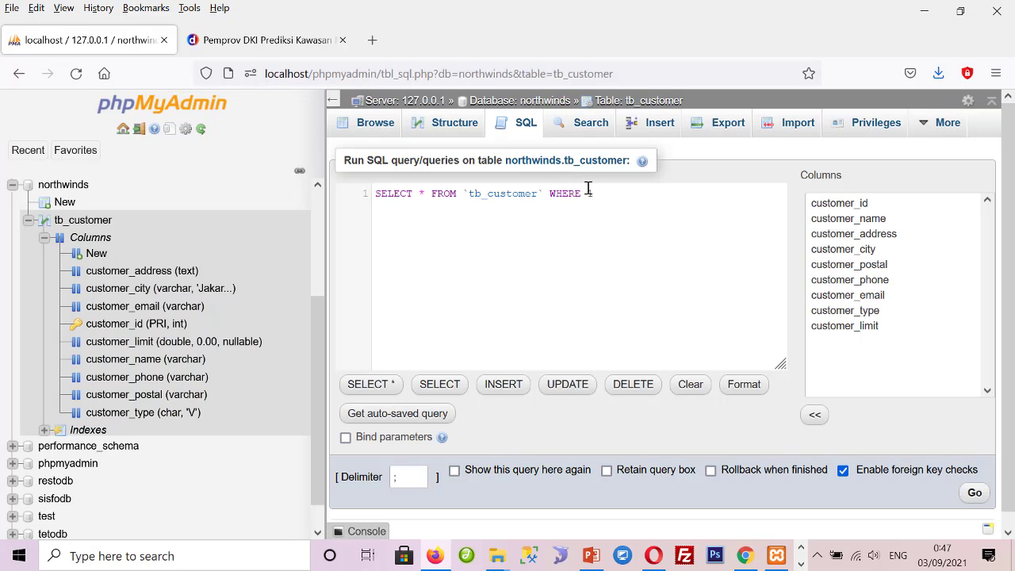
{"action": "left_click_drag", "start_coordinate": [605, 193], "coordinate": [483, 192]}
{"action": "left_click", "coordinate": [538, 194]}
{"action": "left_click", "coordinate": [376, 128]}
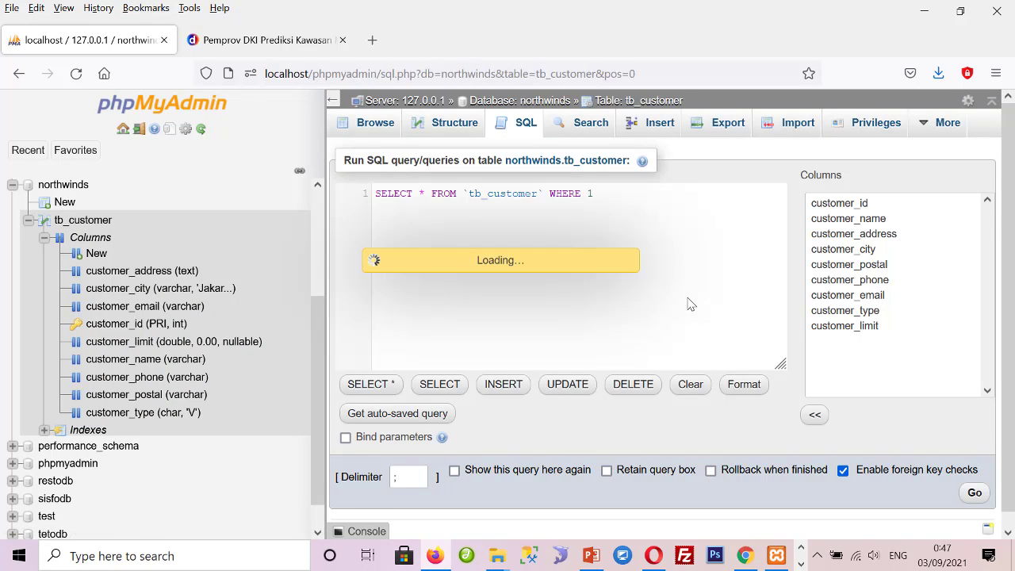
{"action": "left_click_drag", "start_coordinate": [607, 542], "coordinate": [950, 480]}
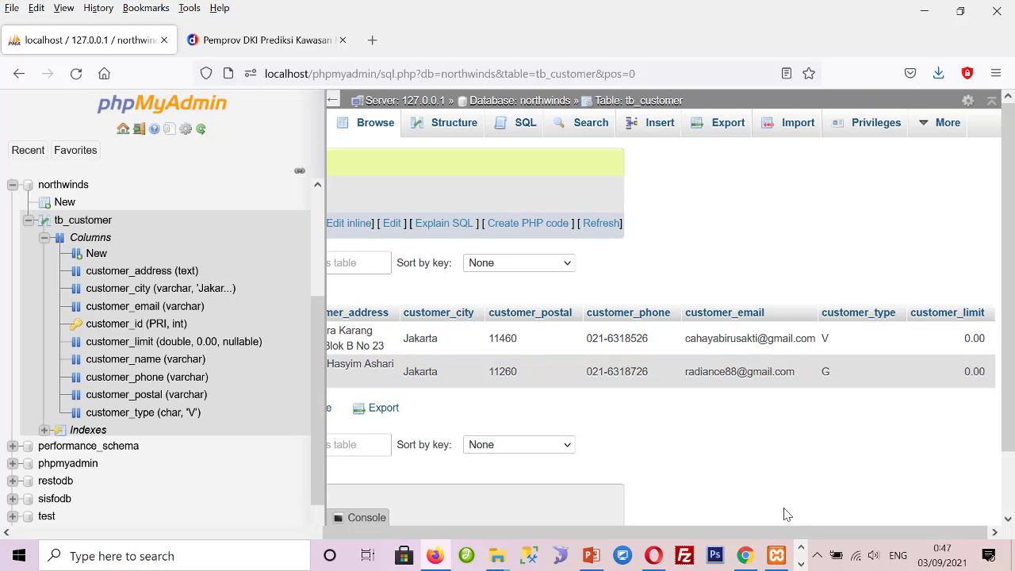
{"action": "left_click_drag", "start_coordinate": [773, 532], "coordinate": [589, 533]}
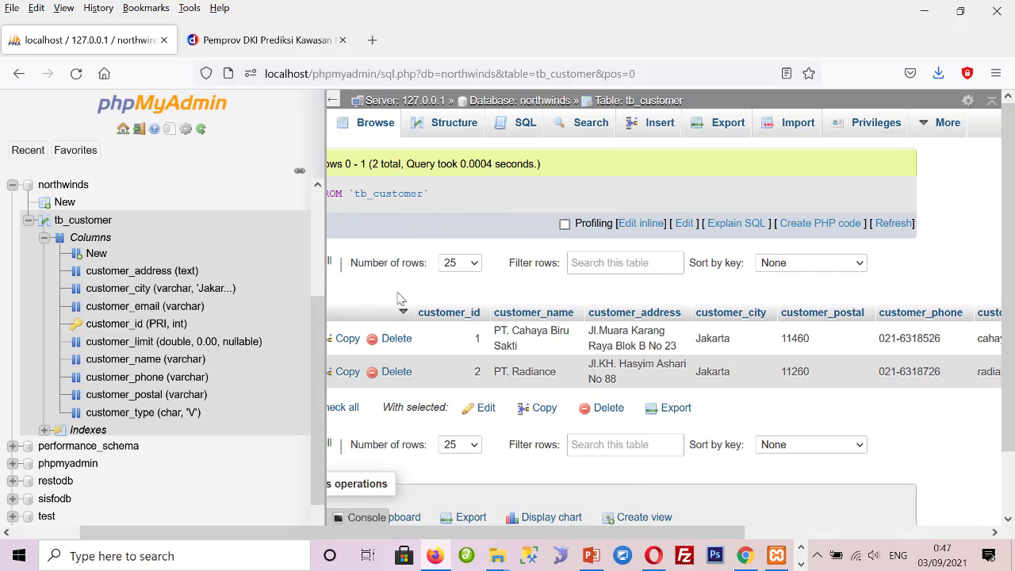
{"action": "left_click", "coordinate": [523, 123]}
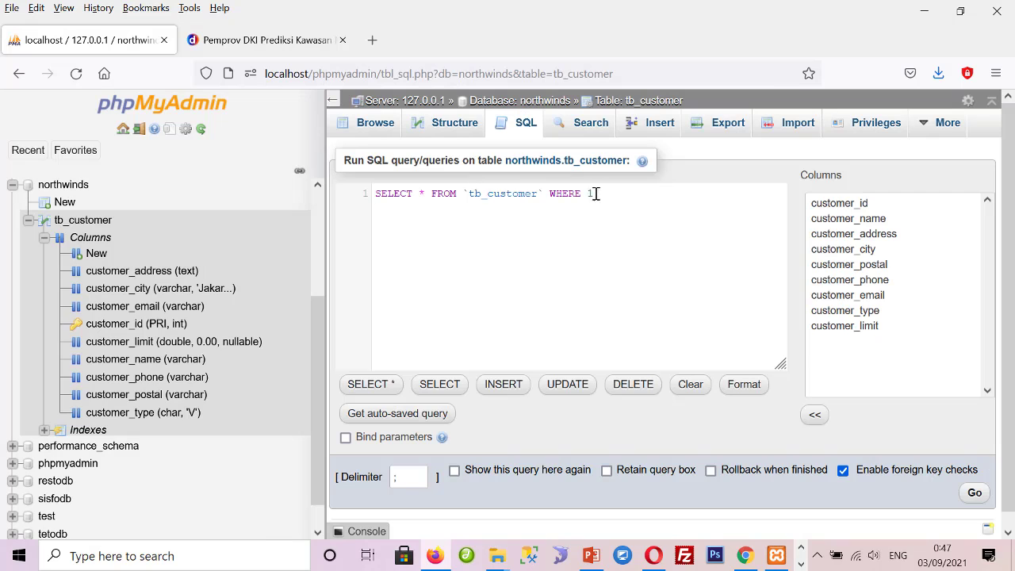
Write 'update tb_customer set customer_limit = 500000000 where customer_type='V'' and duplicate it for type G.
{"action": "left_click_drag", "start_coordinate": [595, 194], "coordinate": [337, 183]}
{"action": "type", "text": "upda"}
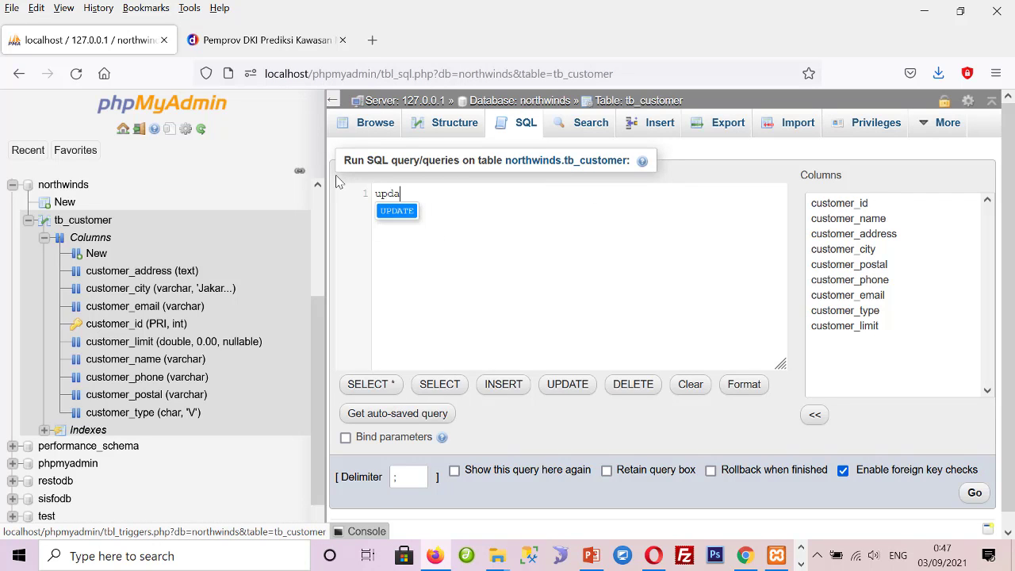
{"action": "type", "text": "te tb_ci"}
{"action": "key", "text": "BackSpace"}
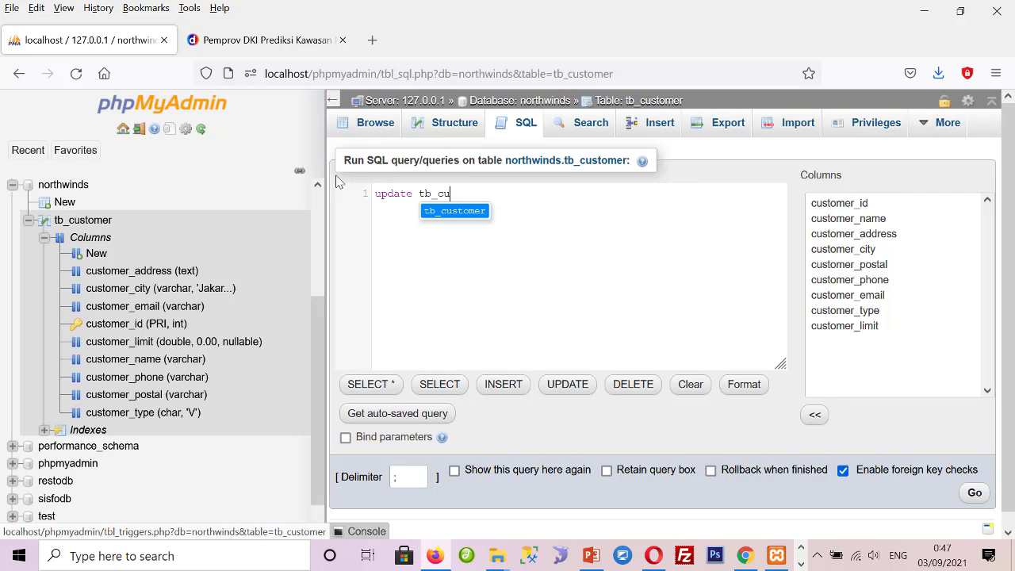
{"action": "type", "text": "ustomer set "}
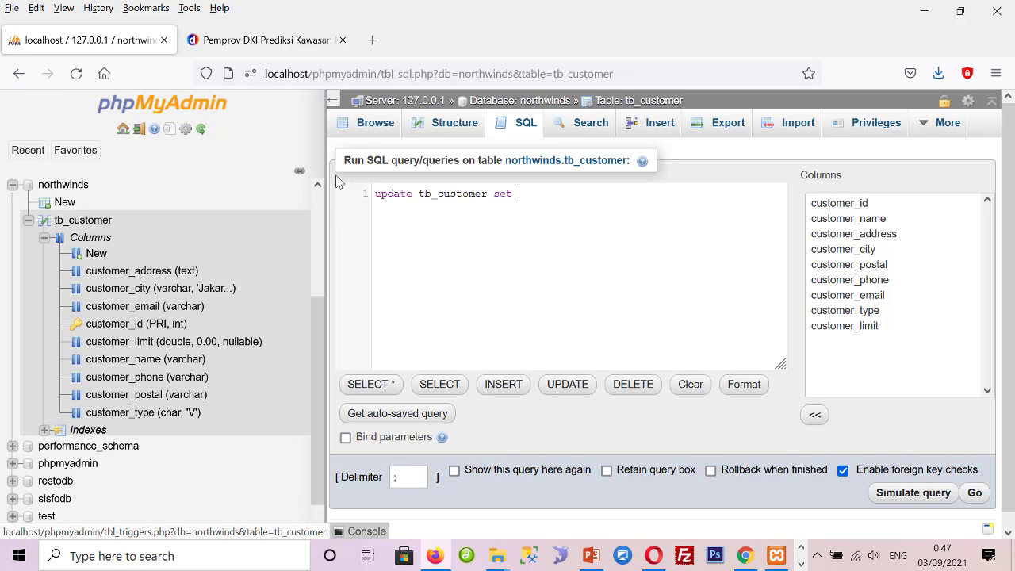
{"action": "type", "text": "c"}
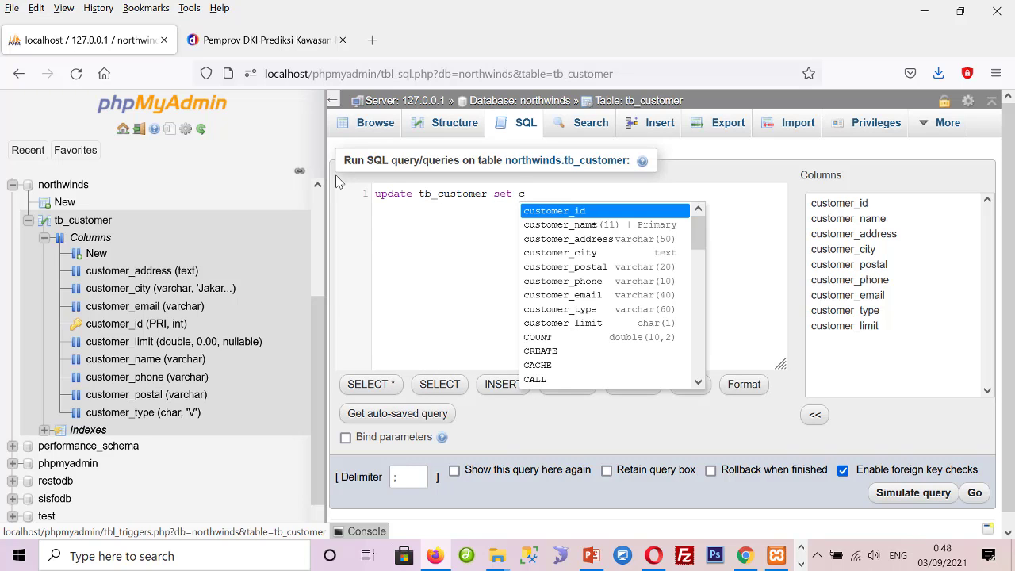
{"action": "type", "text": "ustomer_l"}
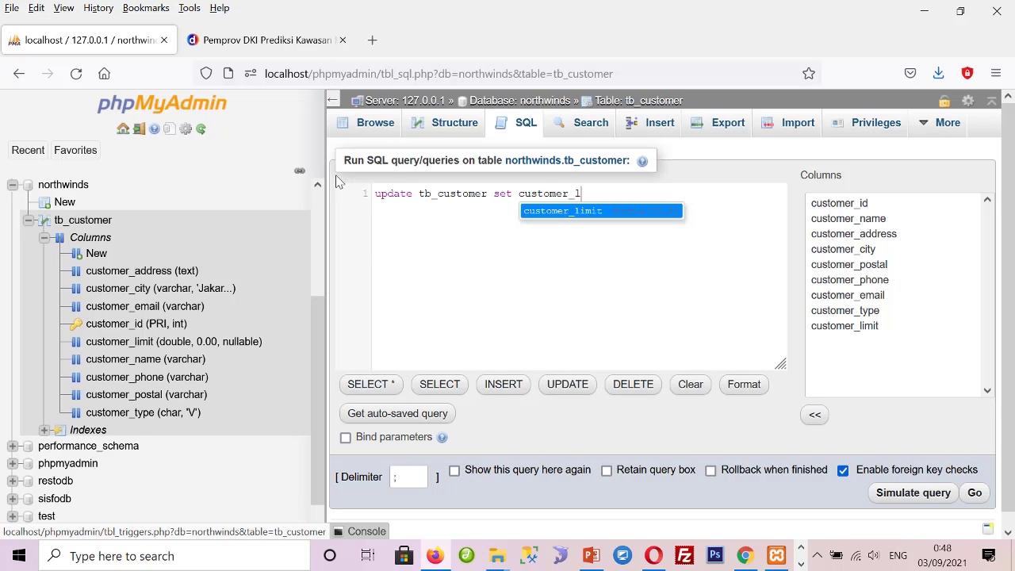
{"action": "type", "text": "omot"}
{"action": "key", "text": "BackSpace"}
{"action": "type", "text": "imit = 5000000"}
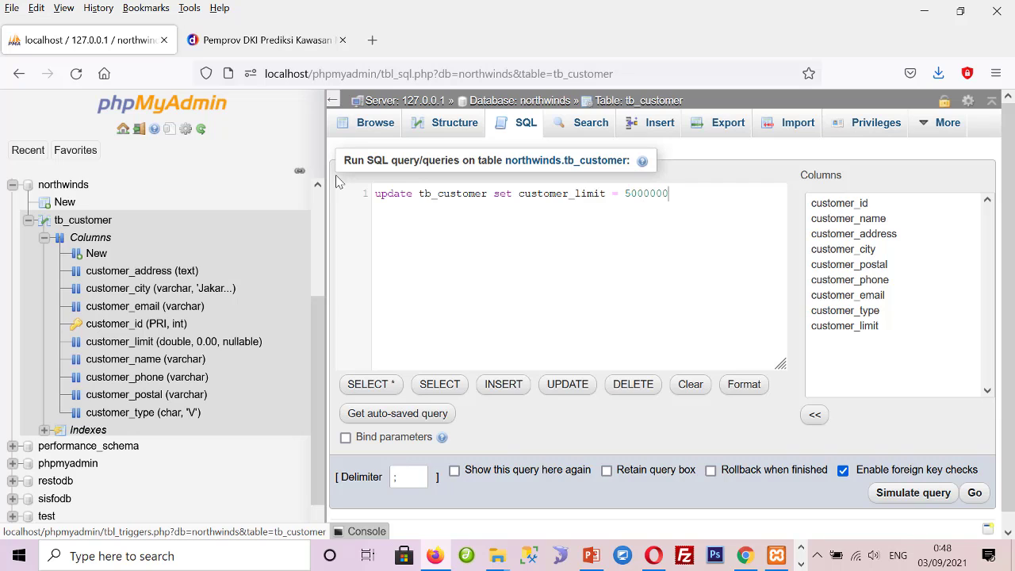
{"action": "type", "text": "00 where "}
{"action": "type", "text": "customer_"}
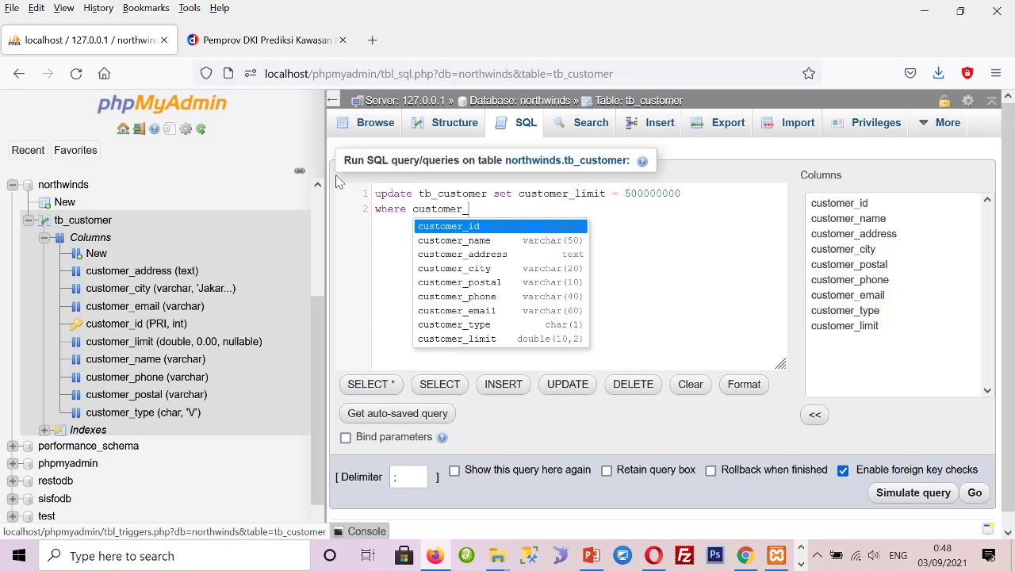
{"action": "type", "text": "type='V'"}
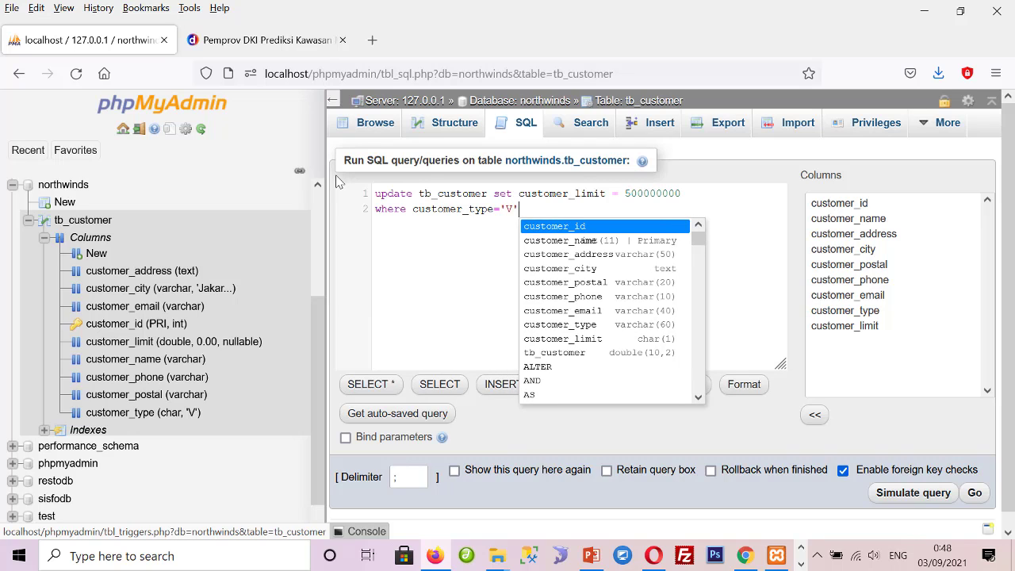
{"action": "key", "text": "Return"}
{"action": "key", "text": "BackSpace"}
{"action": "key", "text": "BackSpace"}
{"action": "key", "text": "BackSpace"}
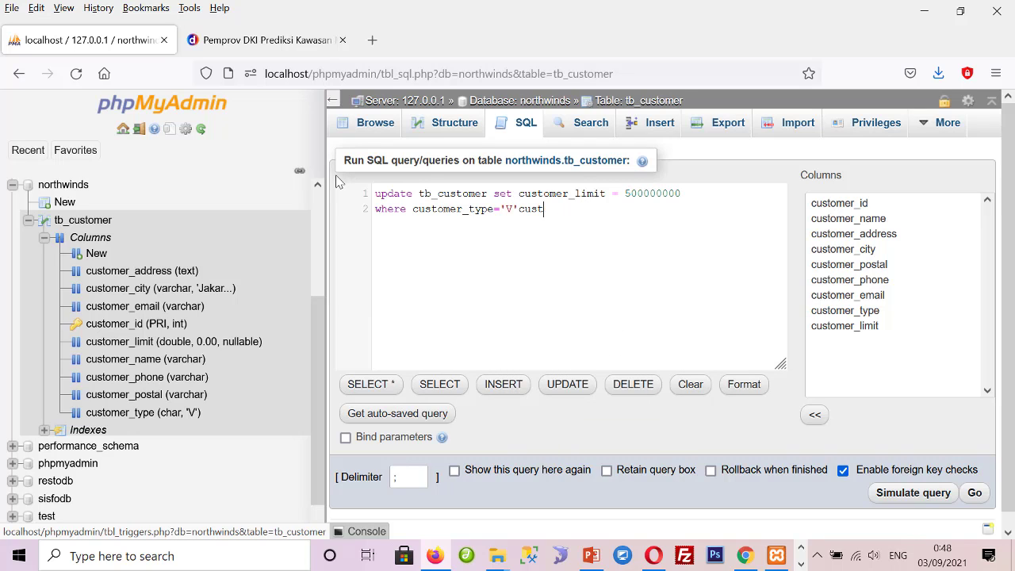
{"action": "key", "text": "BackSpace"}
{"action": "key", "text": "BackSpace"}
{"action": "key", "text": "BackSpace"}
{"action": "key", "text": "ctrl+a"}
{"action": "key", "text": "ctrl+c"}
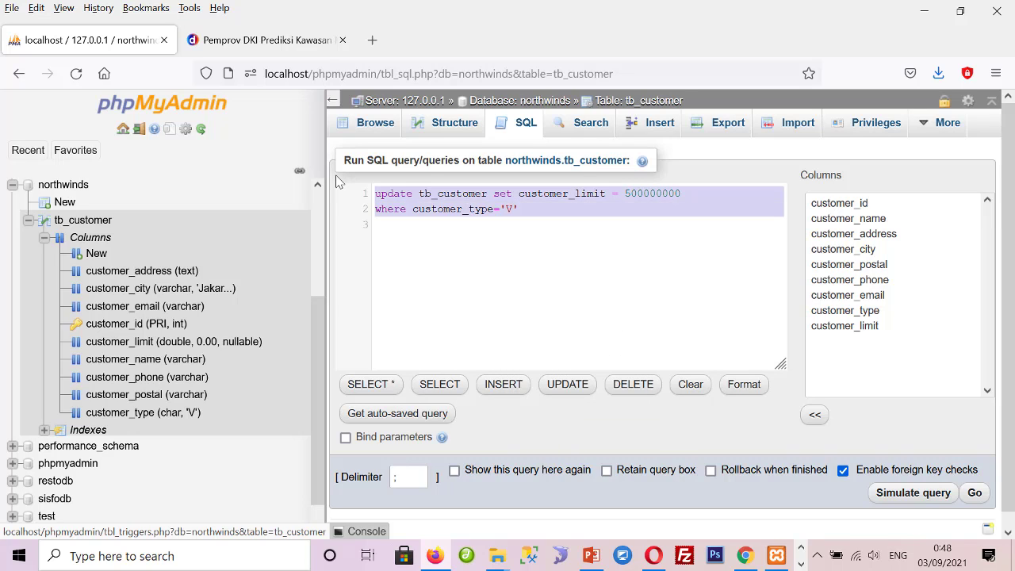
{"action": "key", "text": "Right"}
{"action": "key", "text": "ctrl+v"}
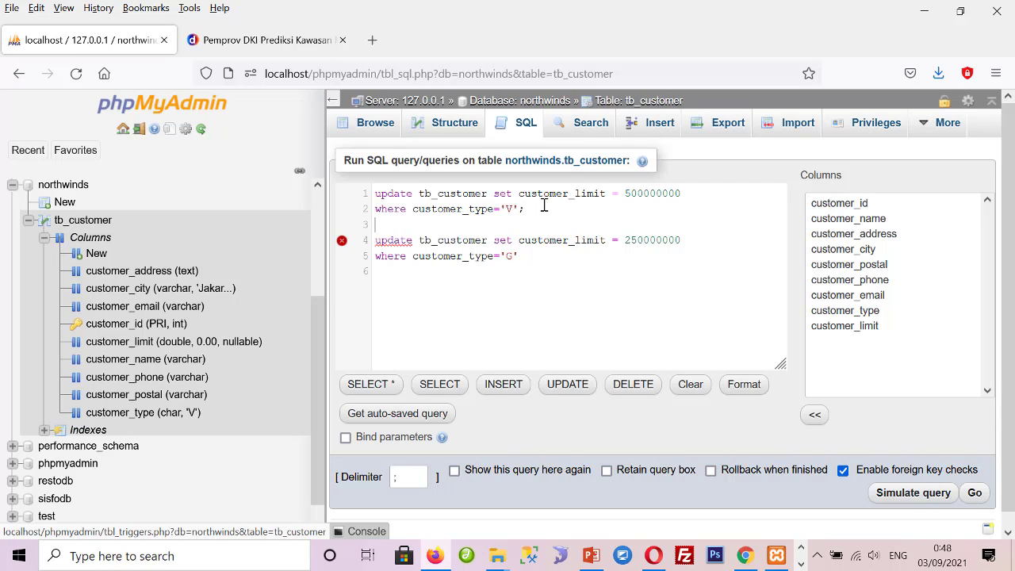
{"action": "key", "text": "Down"}
{"action": "key", "text": "Down"}
{"action": "key", "text": "End"}
Copy both UPDATE statements into the mysql-08.txt notes below the ALTER TABLE query.
{"action": "left_click_drag", "start_coordinate": [549, 259], "coordinate": [341, 193]}
{"action": "key", "text": "ctrl+c"}
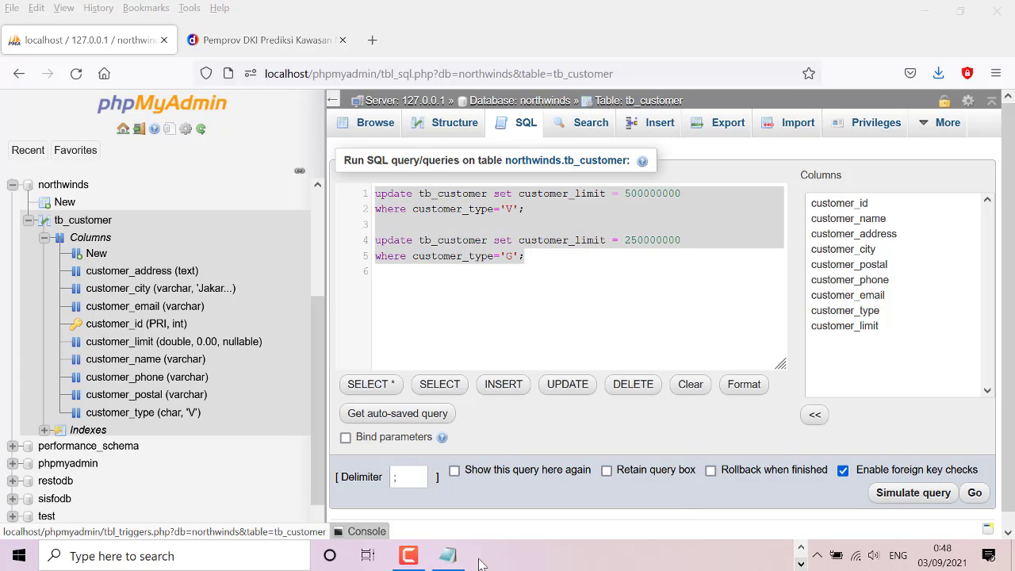
{"action": "left_click", "coordinate": [451, 556]}
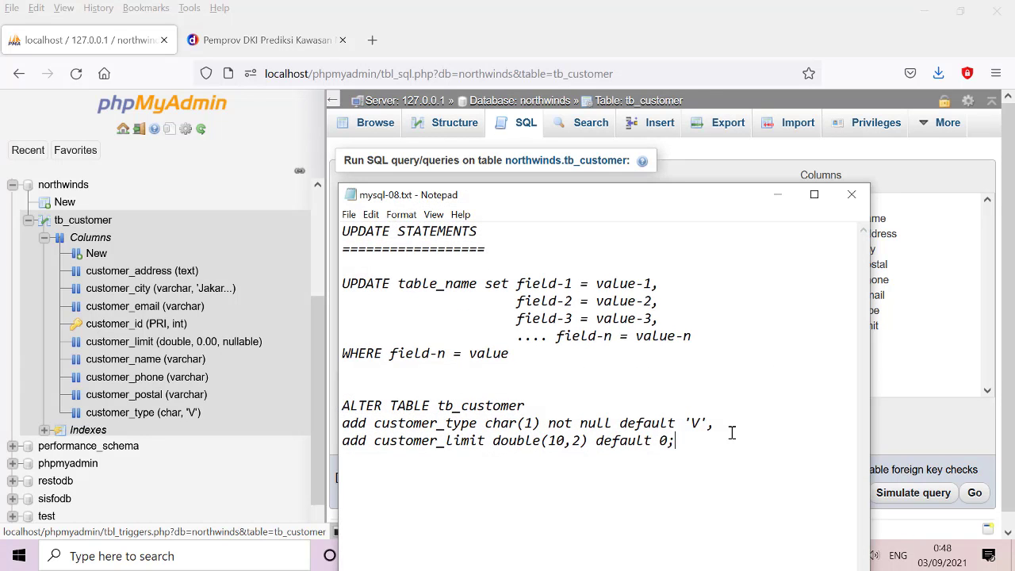
{"action": "key", "text": "Return"}
{"action": "key", "text": "ctrl+v"}
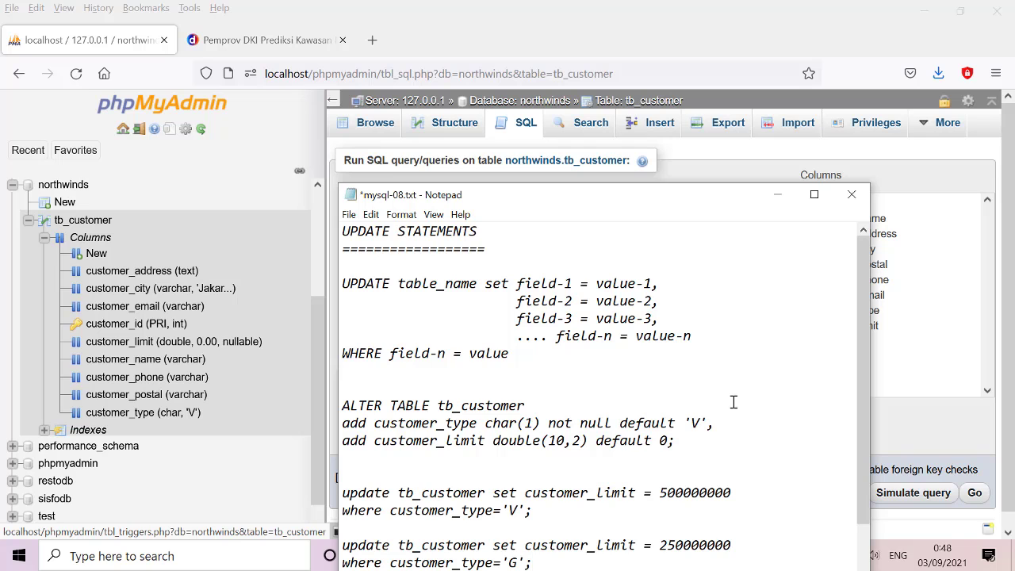
{"action": "left_click", "coordinate": [779, 194]}
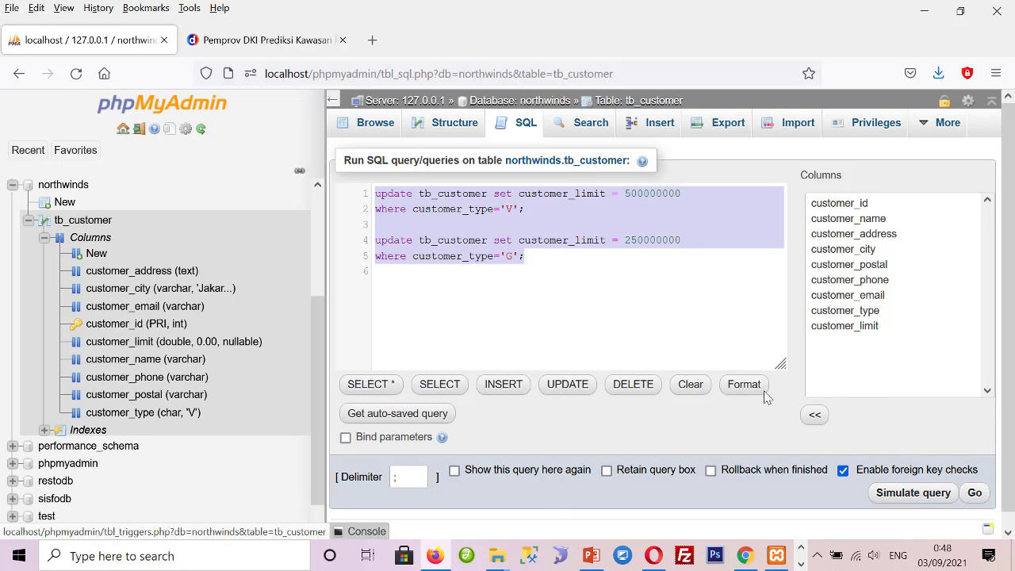
Execute the UPDATE queries setting 500000000 for type V and 250000000 for type G.
{"action": "left_click", "coordinate": [975, 494]}
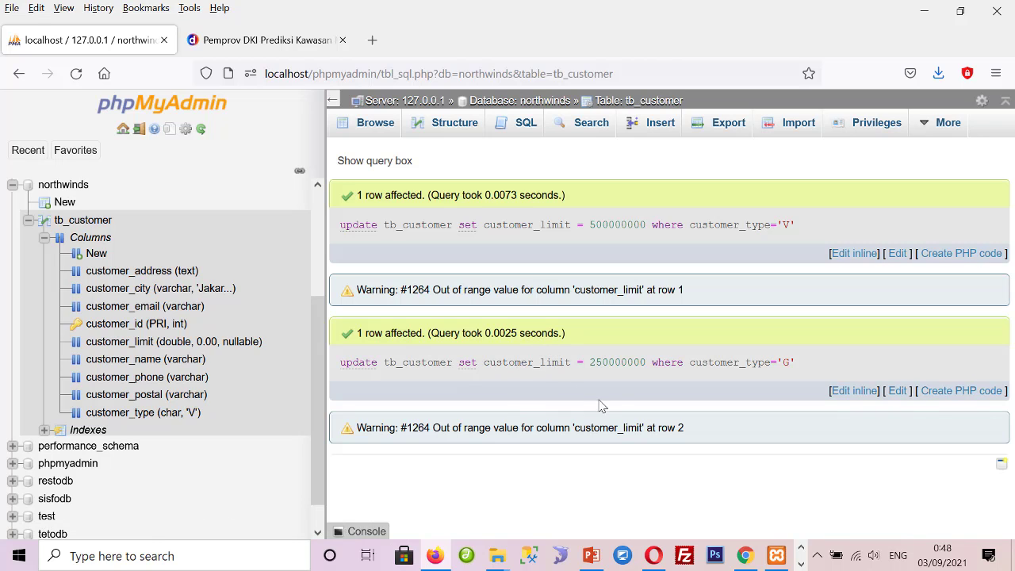
Run SELECT * FROM tb_customer and scroll right to see customer_limit capped at 99999999.99.
{"action": "left_click", "coordinate": [512, 128]}
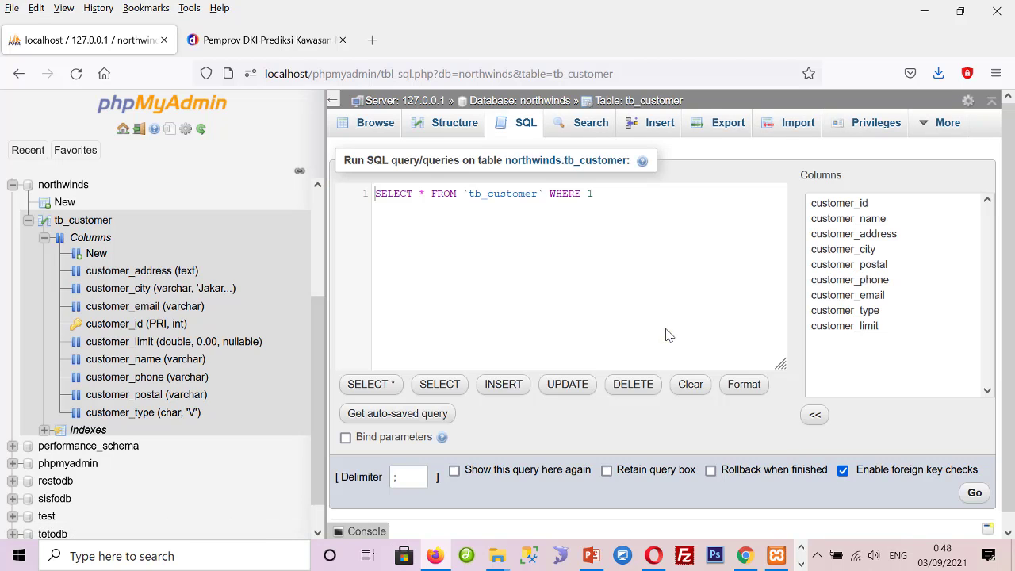
{"action": "left_click_drag", "start_coordinate": [548, 193], "coordinate": [374, 194]}
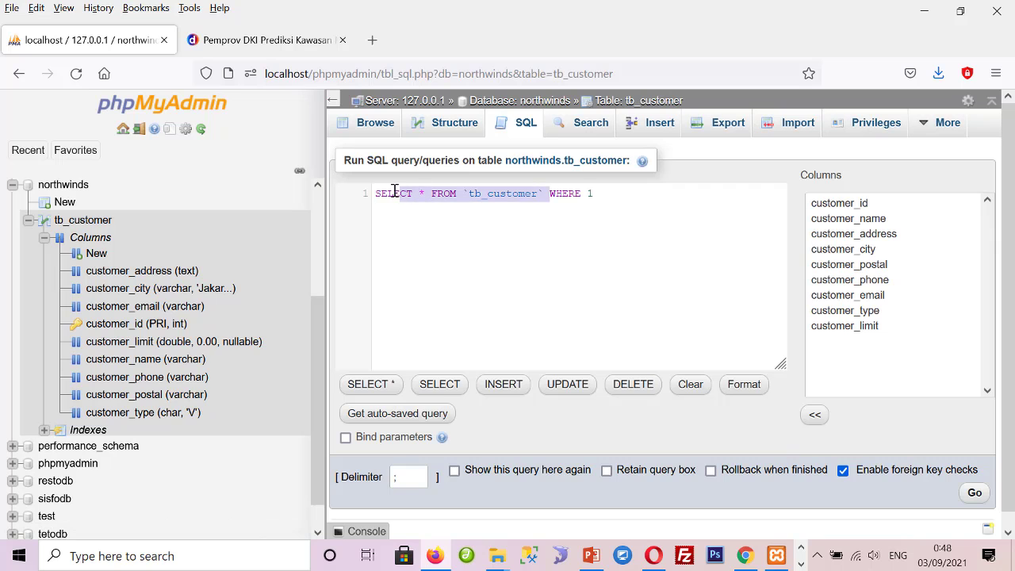
{"action": "left_click", "coordinate": [972, 493]}
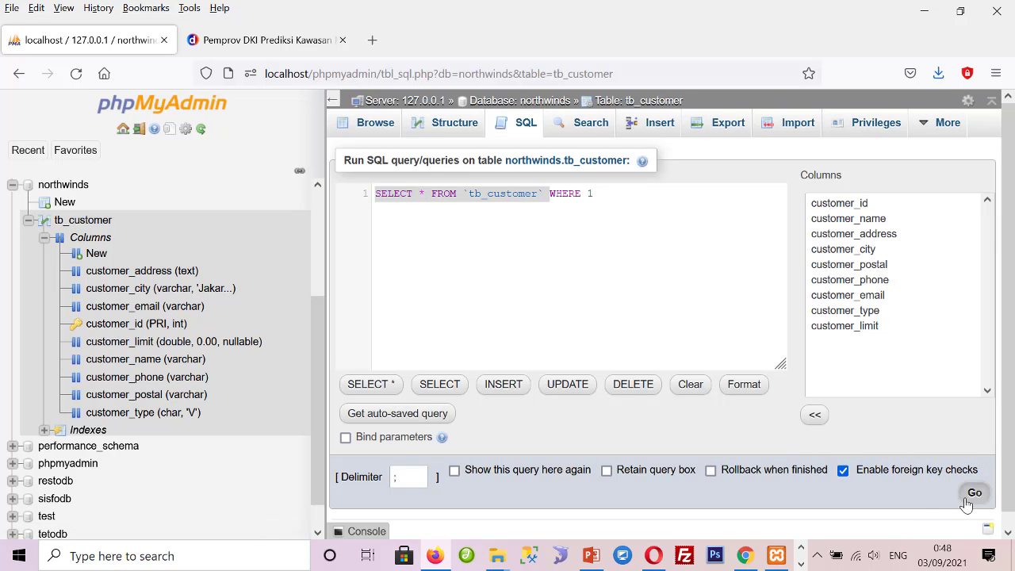
{"action": "left_click_drag", "start_coordinate": [576, 533], "coordinate": [823, 533]}
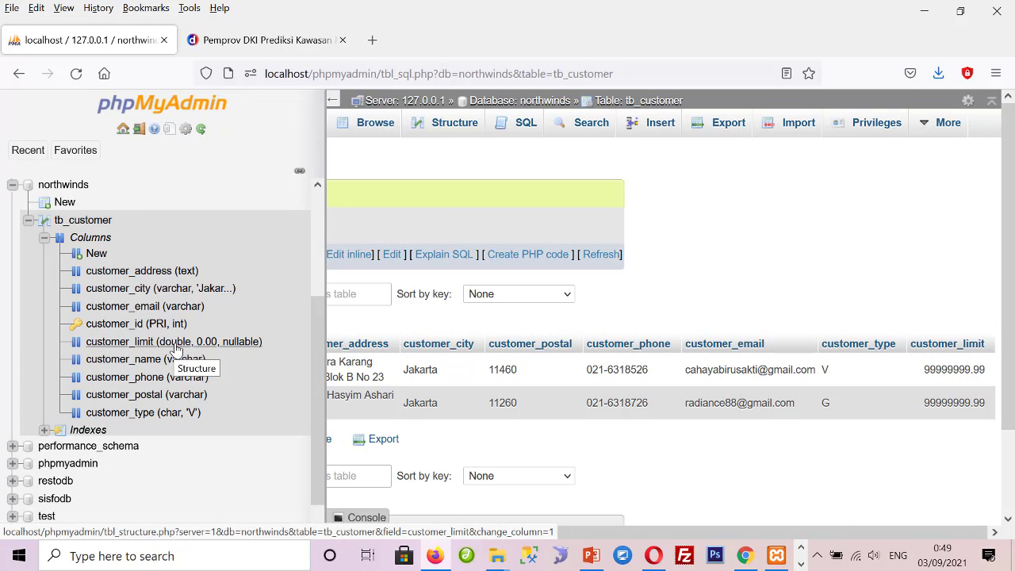
Clear the SQL editor's default query and bring the mysql-08.txt notes forward.
{"action": "left_click", "coordinate": [524, 121]}
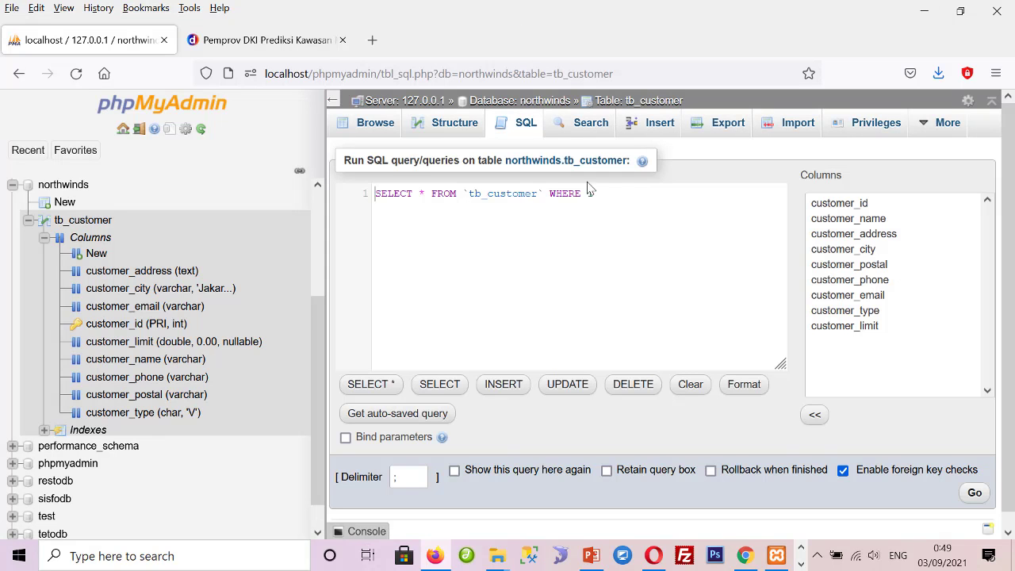
{"action": "left_click_drag", "start_coordinate": [607, 191], "coordinate": [326, 190]}
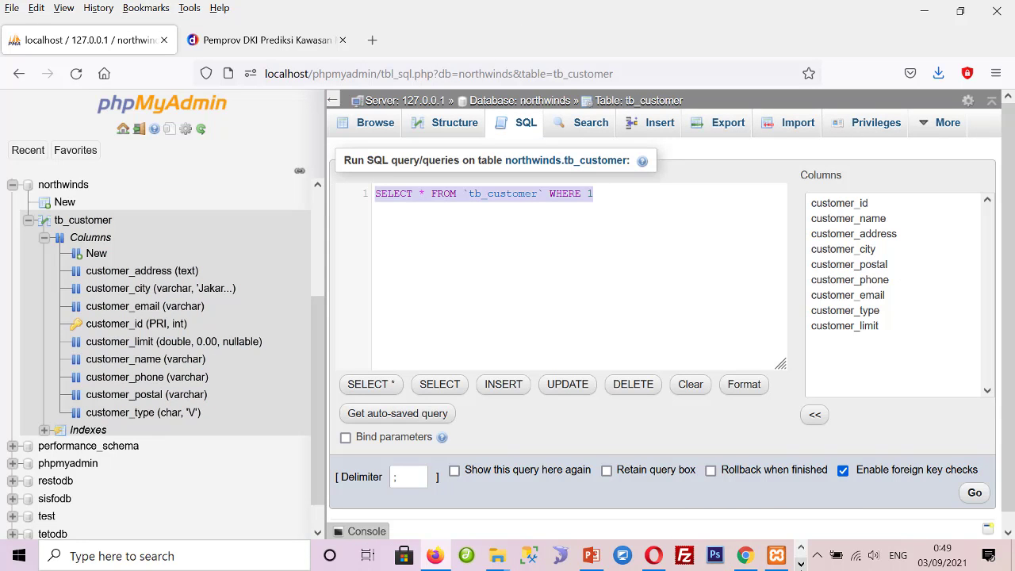
{"action": "left_click", "coordinate": [448, 556]}
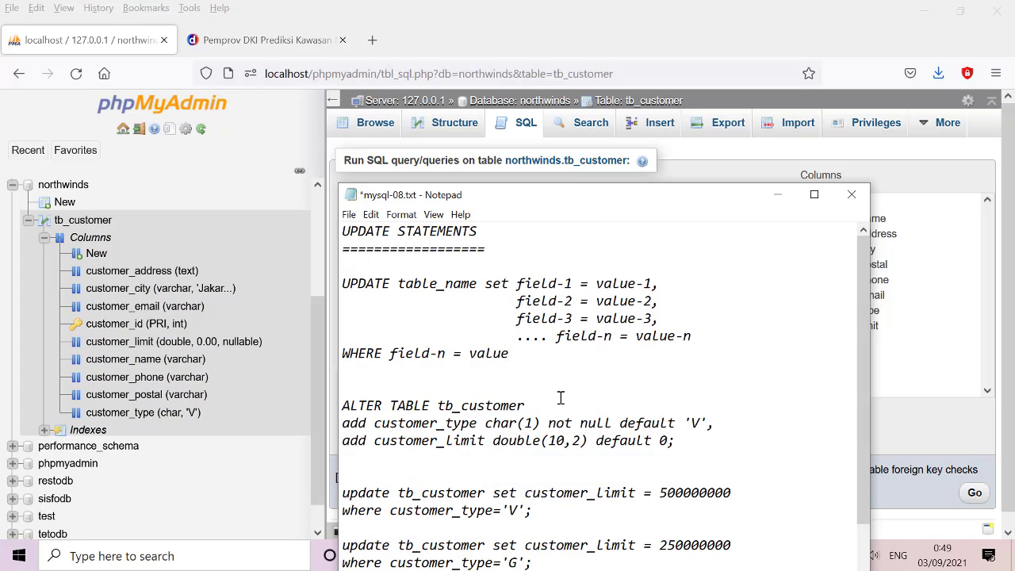
Turn the copied ALTER TABLE into 'ALTER TABLE tb_customer drop customer_limit', run it and confirm.
{"action": "left_click_drag", "start_coordinate": [675, 441], "coordinate": [319, 410]}
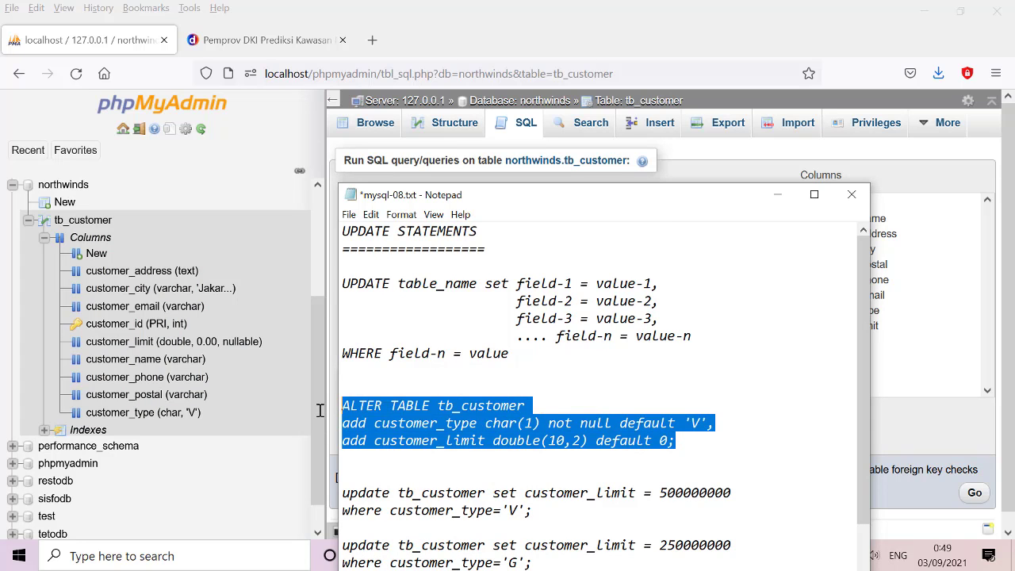
{"action": "left_click", "coordinate": [777, 195]}
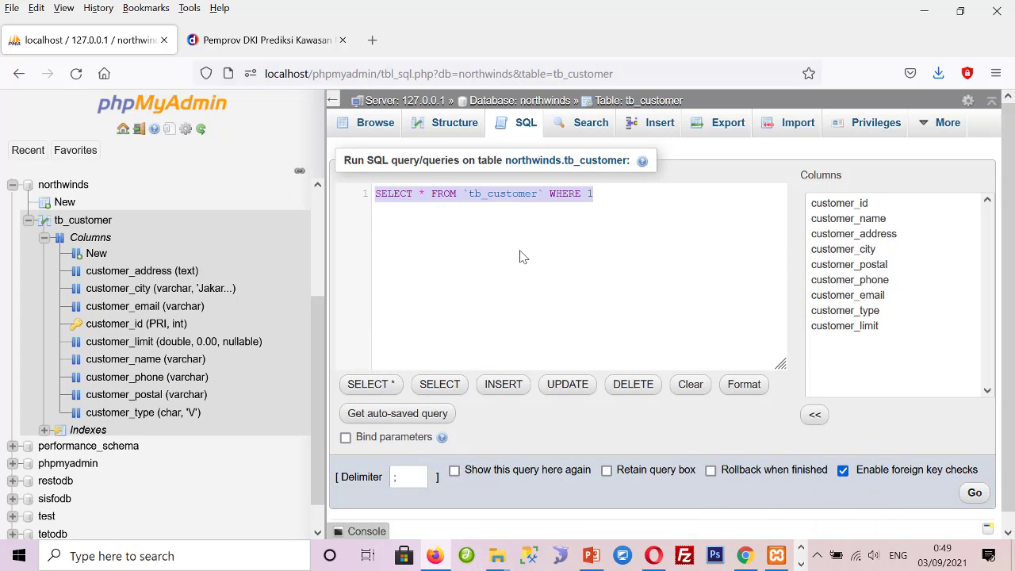
{"action": "type", "text": "ALTER TABLE tb_customer add customer_type char(1) not null default 'V', add customer_limit double(10,2) default 0;"}
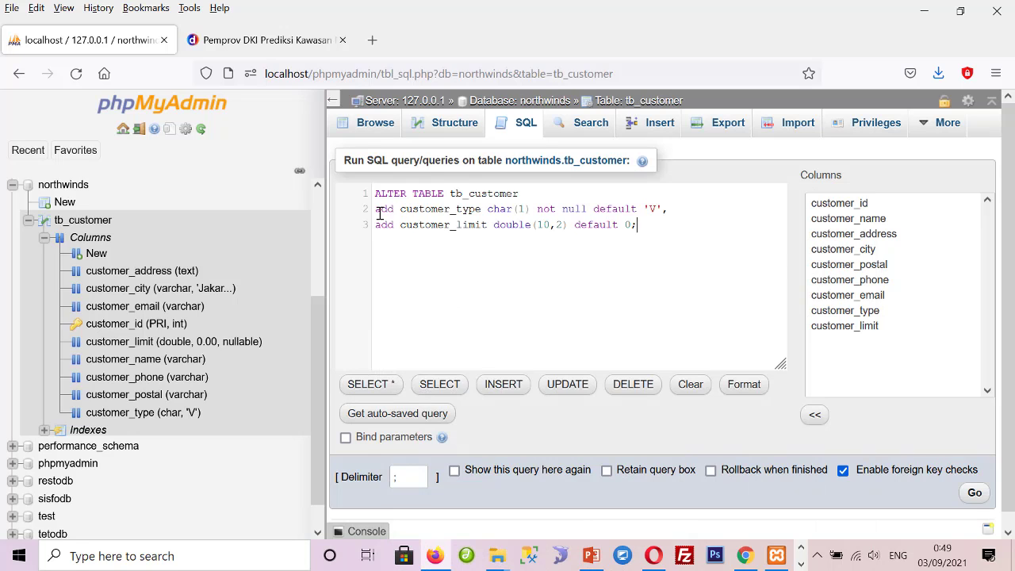
{"action": "left_click_drag", "start_coordinate": [380, 214], "coordinate": [675, 222]}
{"action": "type", "text": "a"}
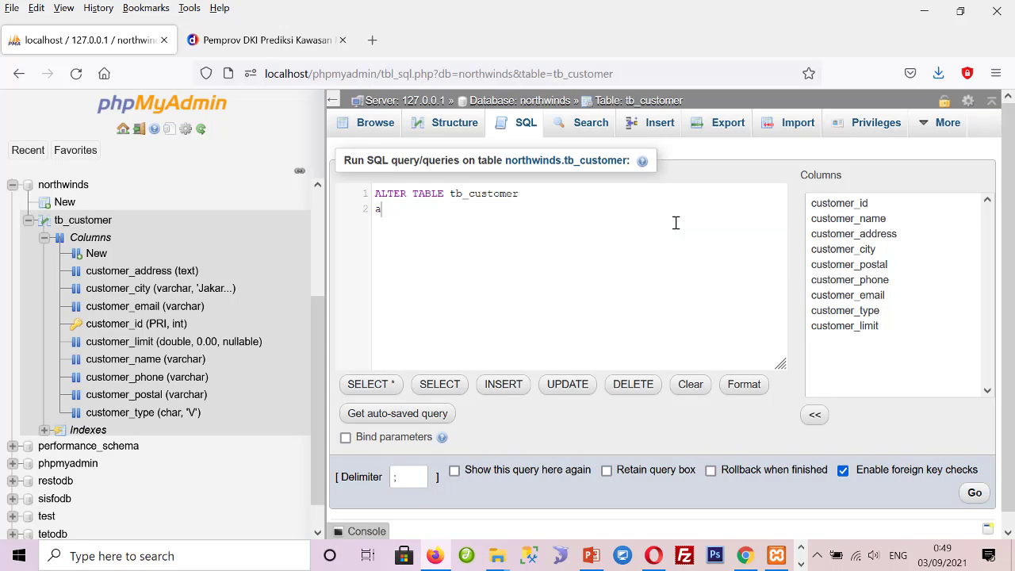
{"action": "key", "text": "BackSpace"}
{"action": "type", "text": "drop "}
{"action": "type", "text": "customer"}
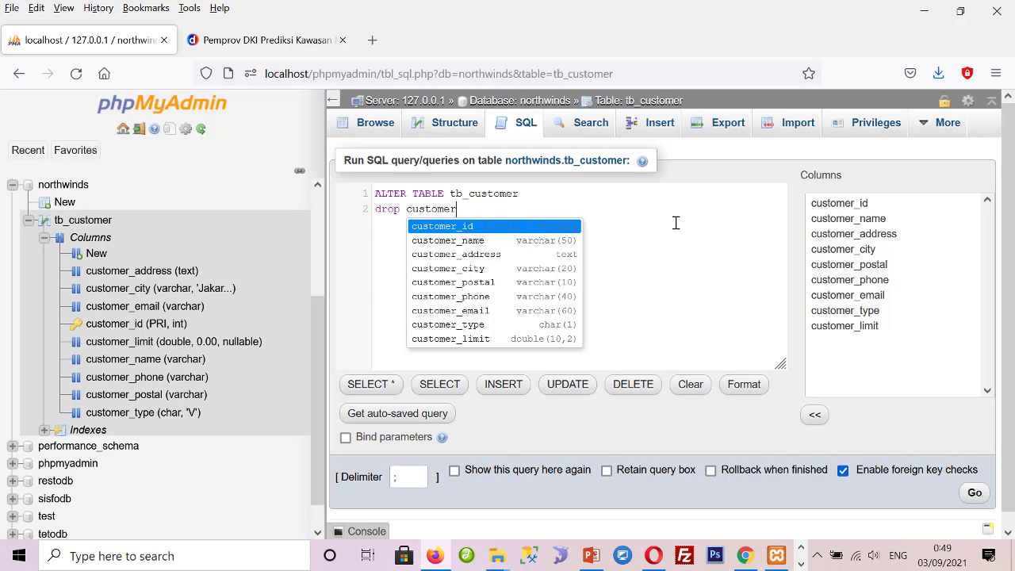
{"action": "type", "text": "_limit"}
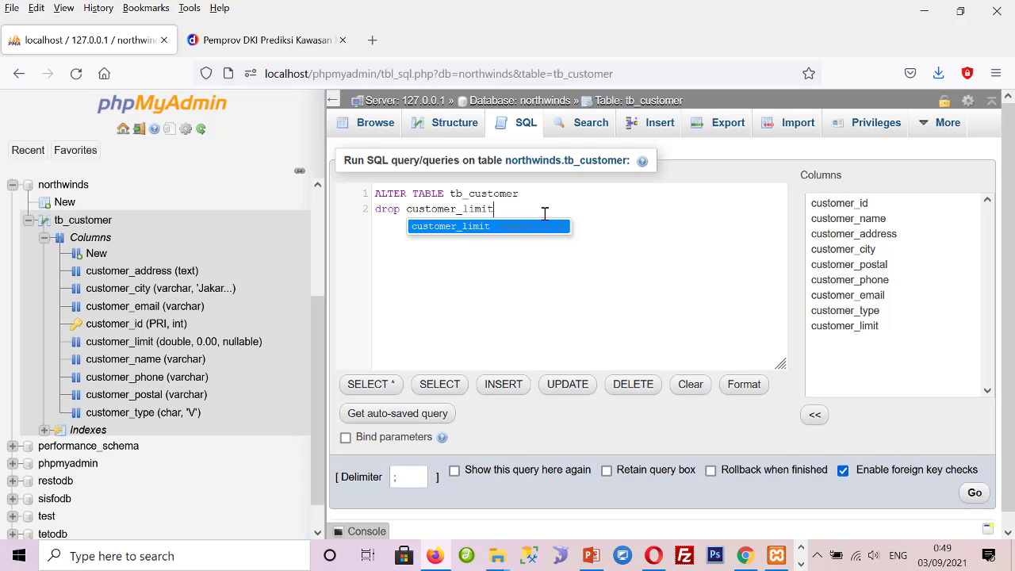
{"action": "left_click_drag", "start_coordinate": [511, 212], "coordinate": [359, 198]}
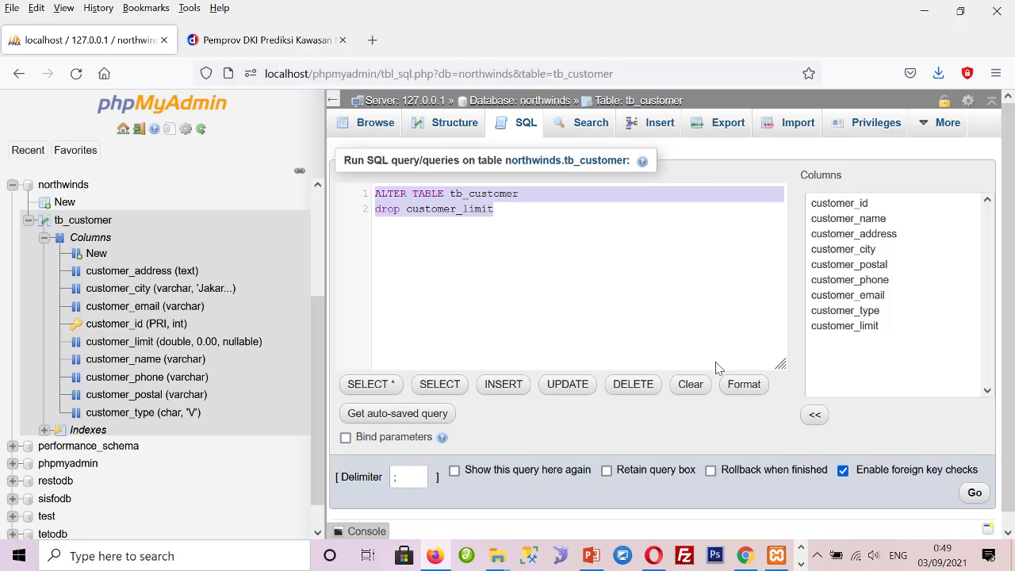
{"action": "left_click", "coordinate": [974, 494]}
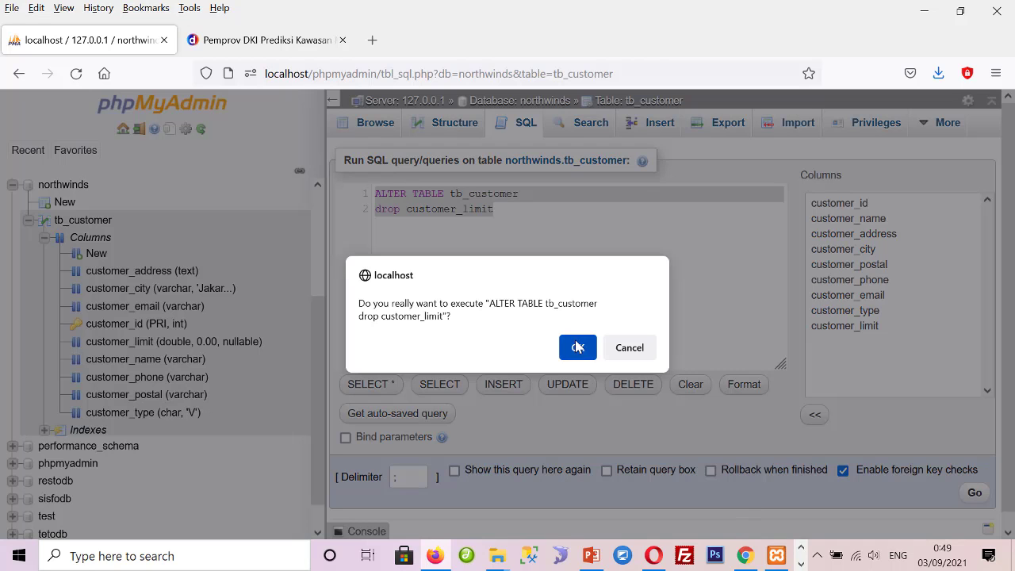
{"action": "left_click", "coordinate": [586, 350]}
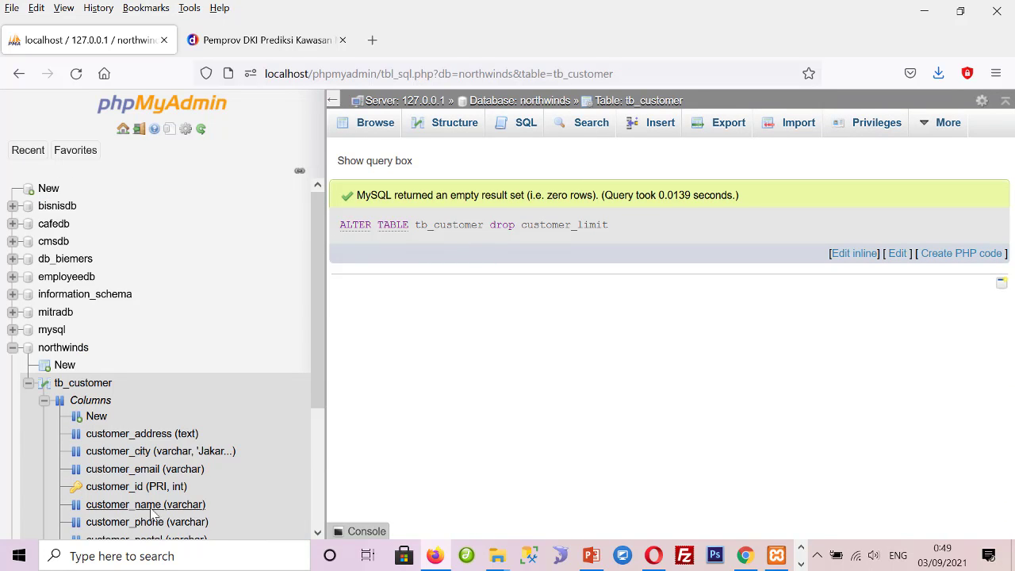
Run the pasted ALTER TABLE without the customer_type line, with customer_limit as double(18,2) default 0.
{"action": "left_click", "coordinate": [517, 126]}
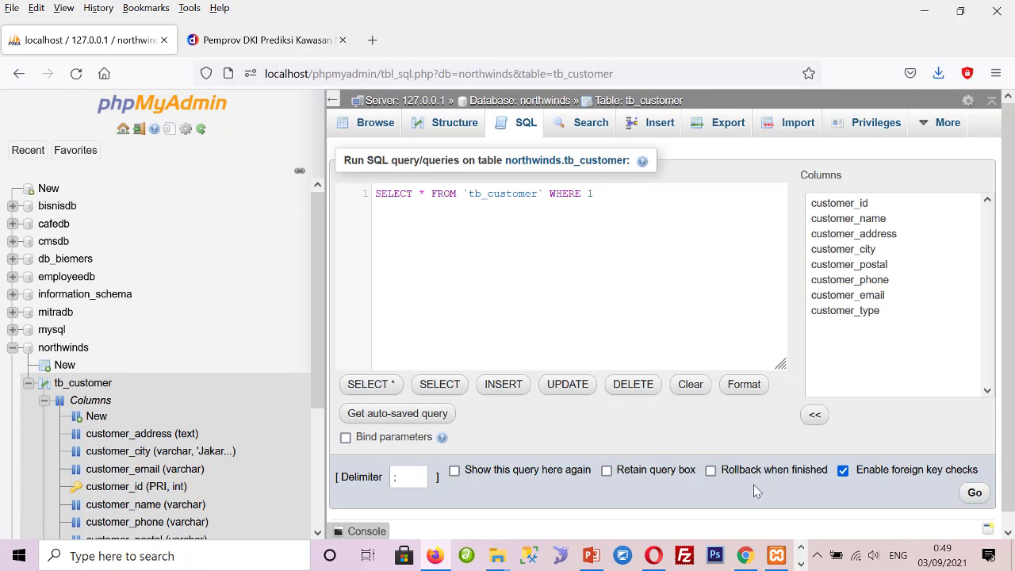
{"action": "left_click", "coordinate": [801, 564]}
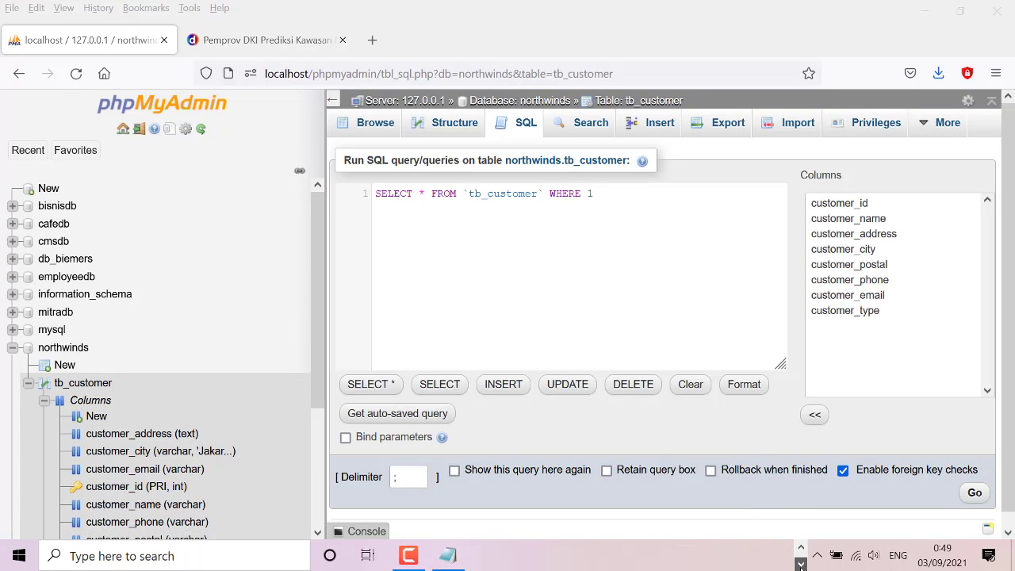
{"action": "left_click", "coordinate": [447, 555]}
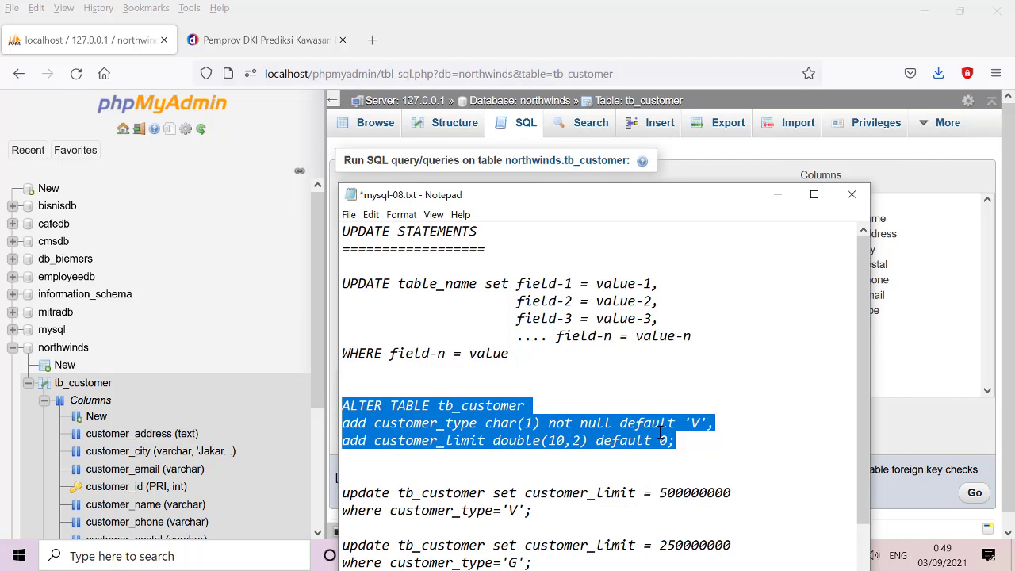
{"action": "left_click", "coordinate": [777, 194]}
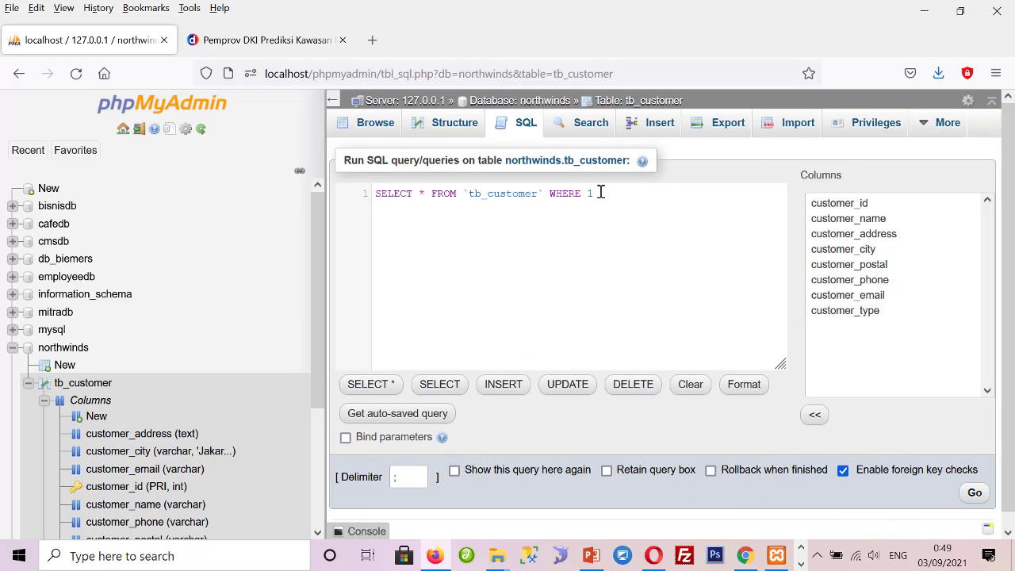
{"action": "left_click_drag", "start_coordinate": [597, 194], "coordinate": [377, 180]}
{"action": "type", "text": "ALTER TABLE tb_customer add customer_type char(1) not null default 'V', add customer_limit double(10,2) default 0;"}
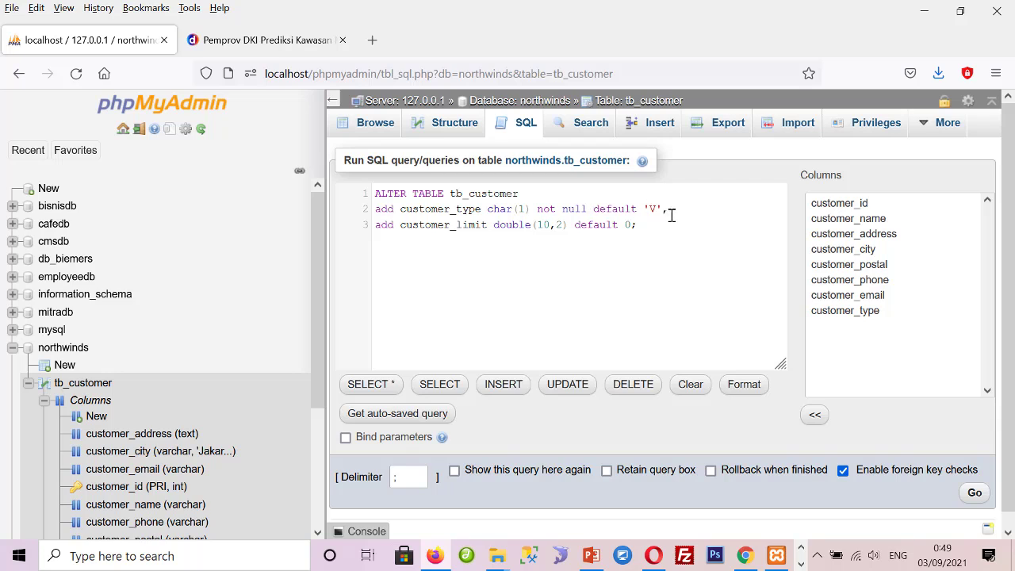
{"action": "left_click_drag", "start_coordinate": [671, 215], "coordinate": [350, 215]}
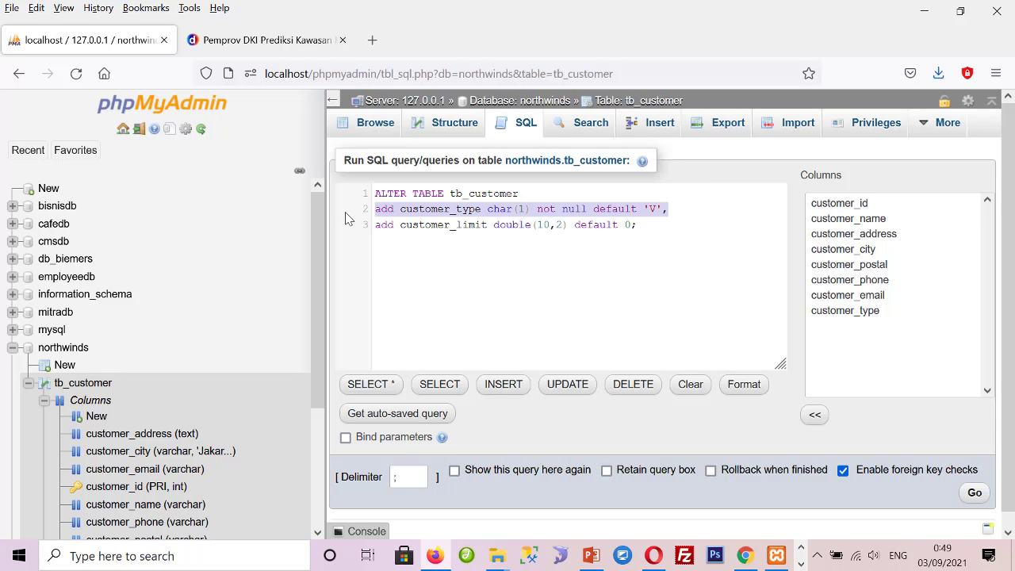
{"action": "key", "text": "BackSpace"}
{"action": "key", "text": "BackSpace"}
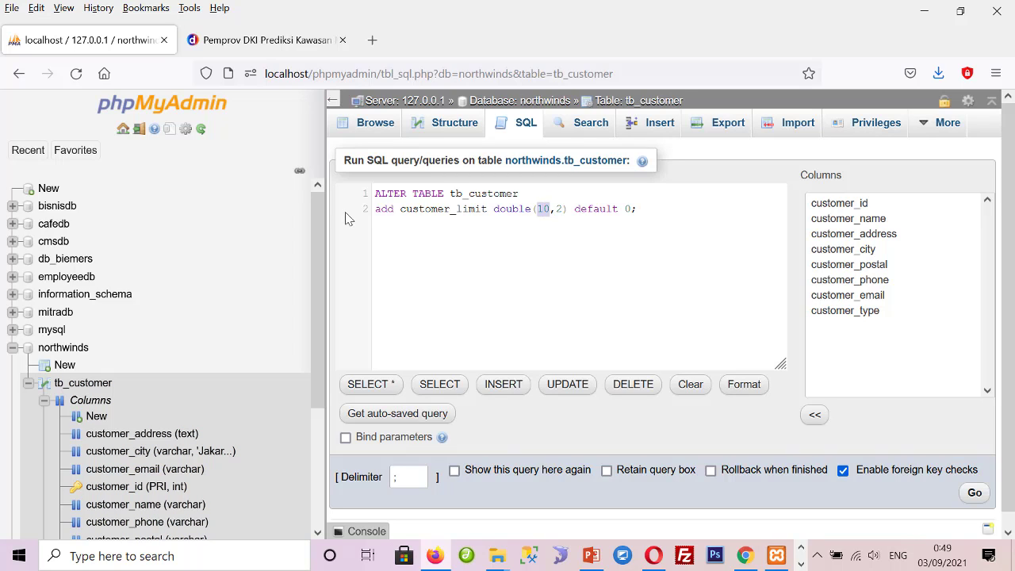
{"action": "type", "text": "18"}
{"action": "left_click_drag", "start_coordinate": [652, 212], "coordinate": [331, 189]}
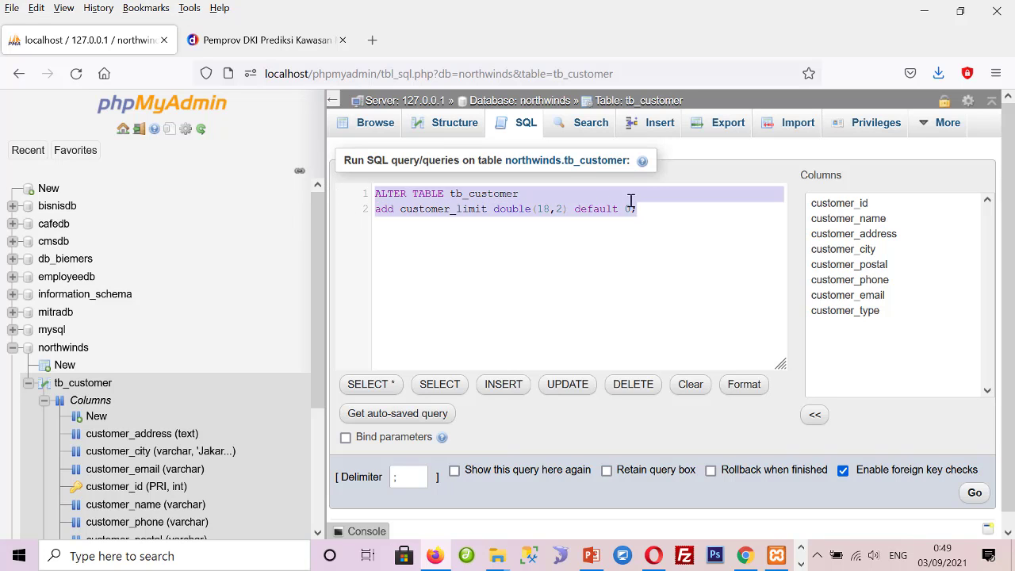
{"action": "left_click", "coordinate": [975, 492]}
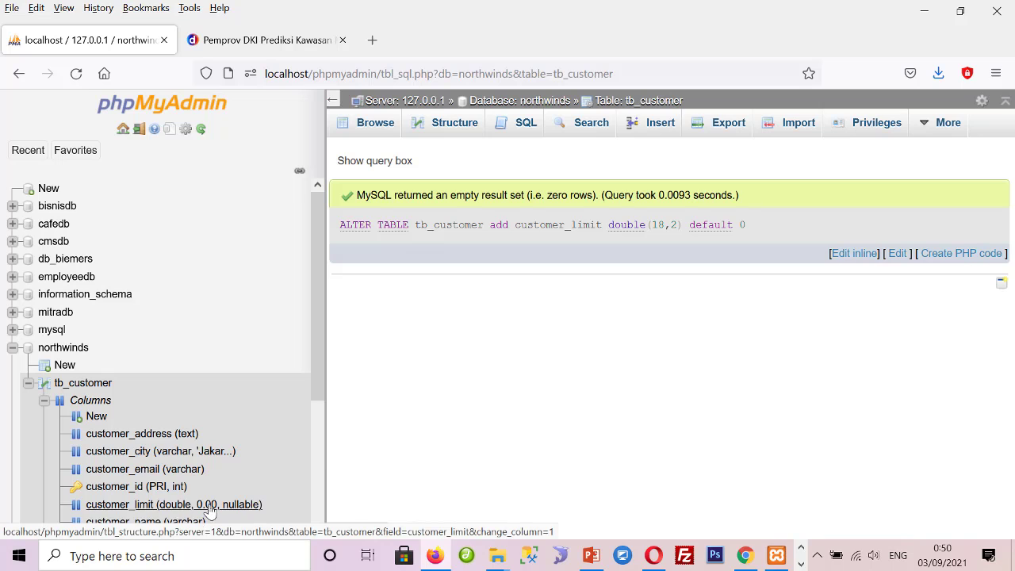
Check tb_customer's Structure lists customer_limit as double(18,2), nullable, default 0.00.
{"action": "left_click", "coordinate": [112, 388]}
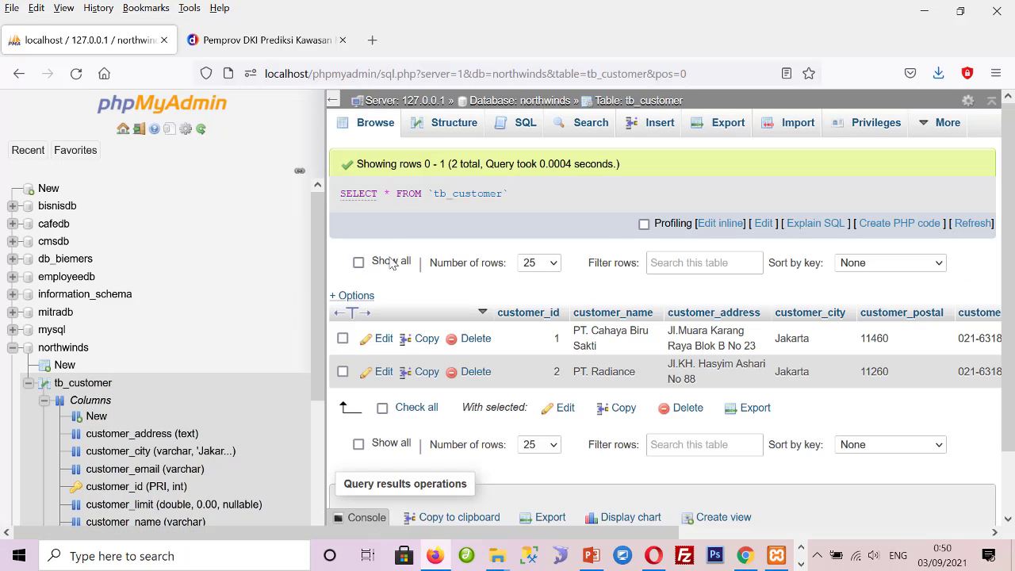
{"action": "left_click", "coordinate": [462, 131]}
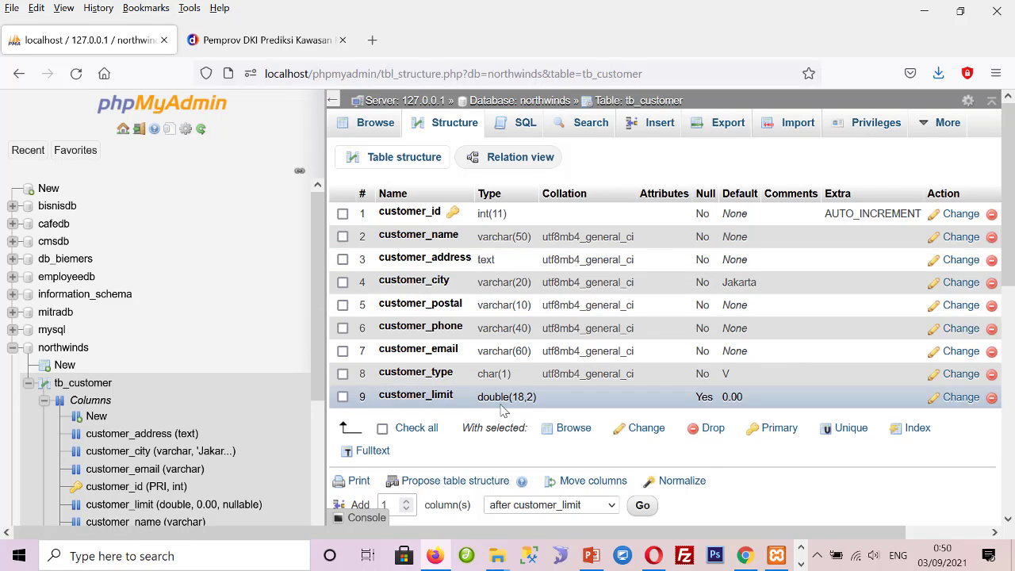
{"action": "left_click", "coordinate": [522, 126]}
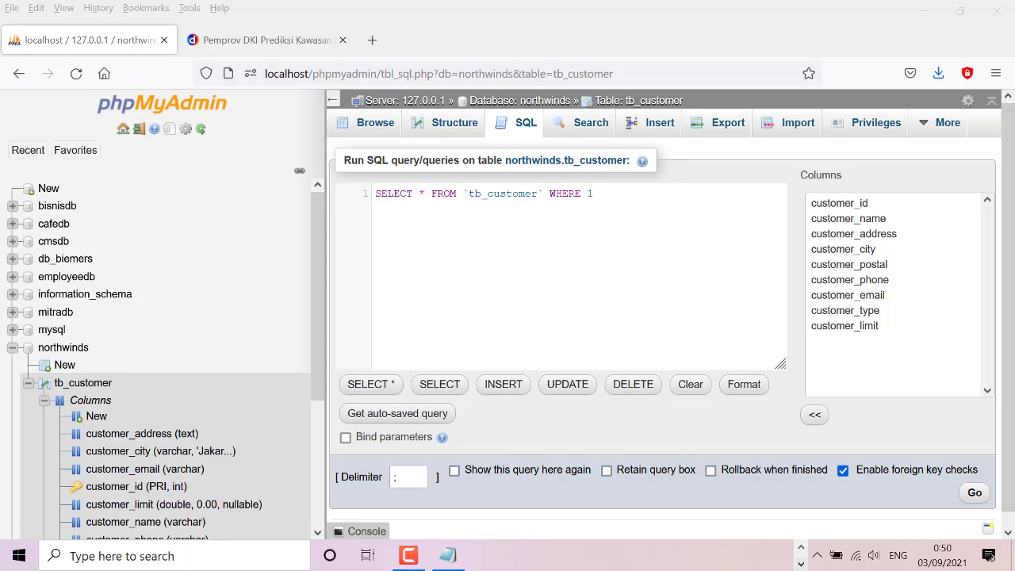
Paste the two UPDATE statements from the notes into the SQL box and run them.
{"action": "left_click", "coordinate": [449, 557]}
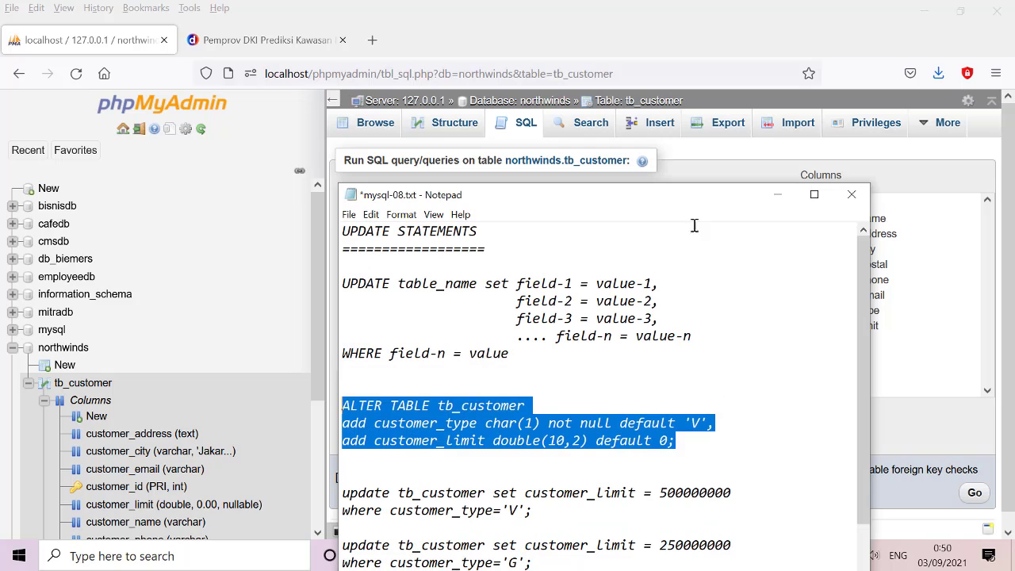
{"action": "left_click_drag", "start_coordinate": [698, 202], "coordinate": [730, 112]}
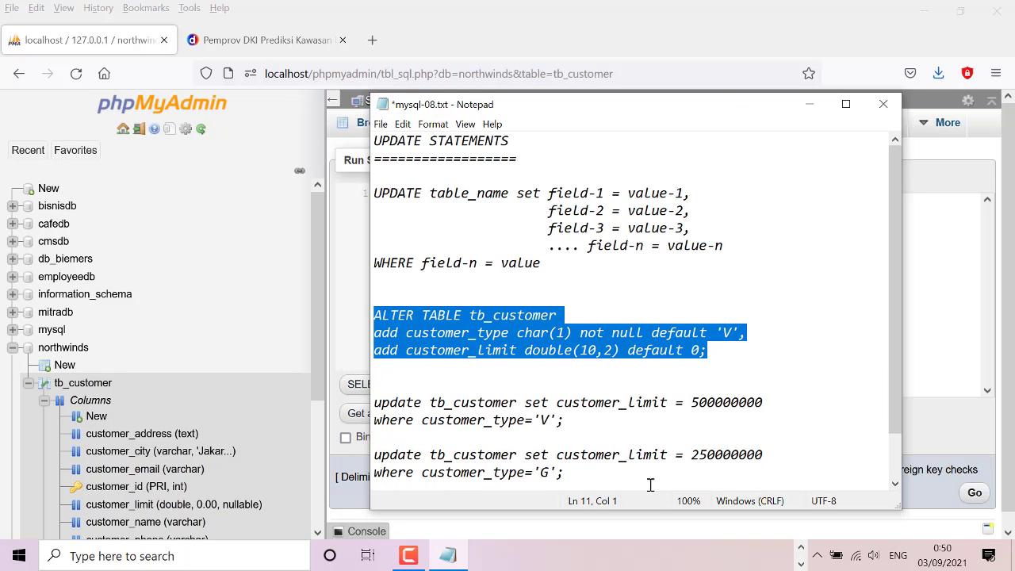
{"action": "mouse_move", "coordinate": [612, 477]}
{"action": "left_mouse_down"}
{"action": "mouse_move", "coordinate": [403, 419]}
{"action": "mouse_move", "coordinate": [371, 398]}
{"action": "left_mouse_up"}
{"action": "key", "text": "ctrl+c"}
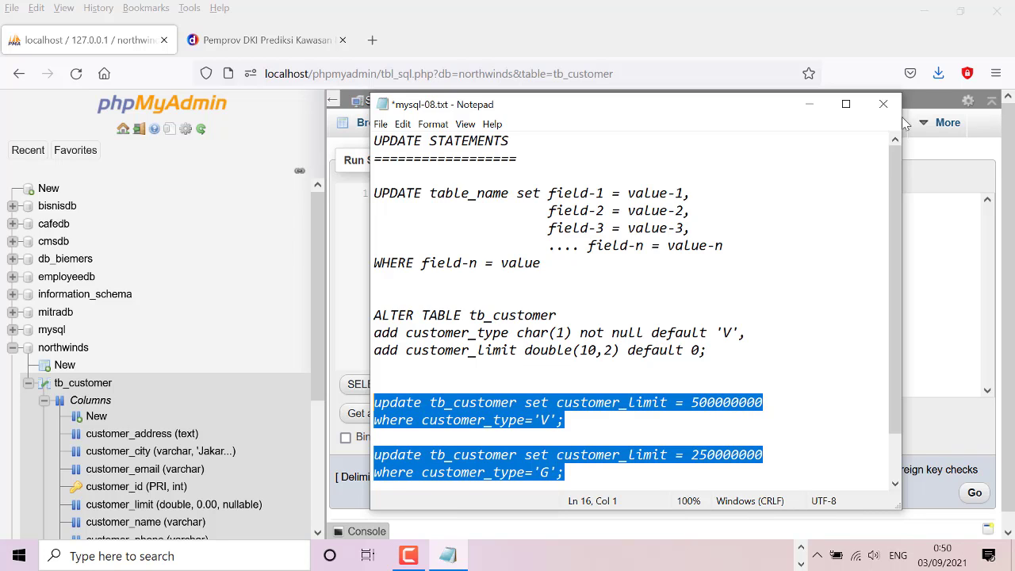
{"action": "left_click", "coordinate": [810, 104]}
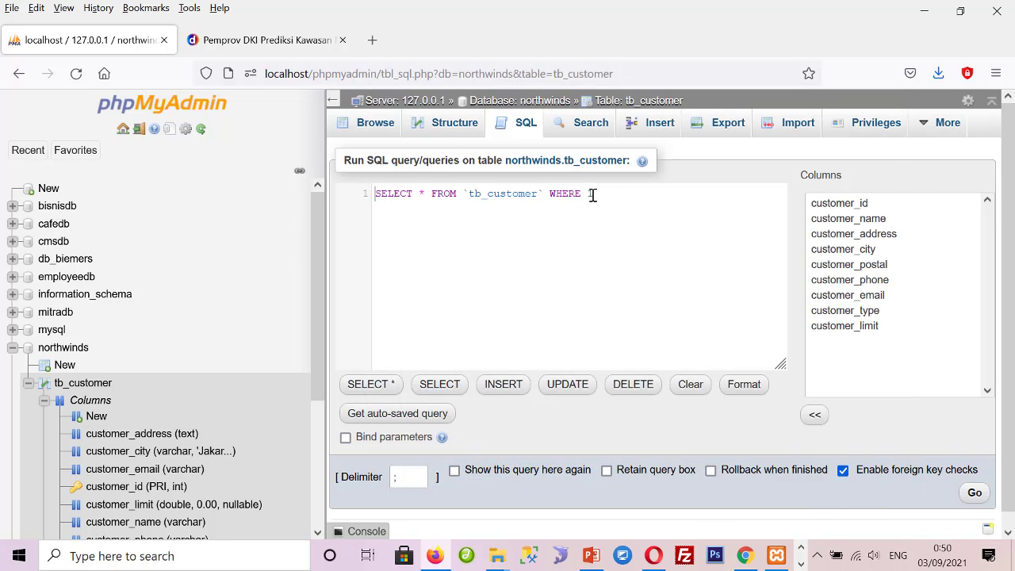
{"action": "left_click_drag", "start_coordinate": [593, 194], "coordinate": [367, 204]}
{"action": "key", "text": "ctrl+a"}
{"action": "key", "text": "ctrl+v"}
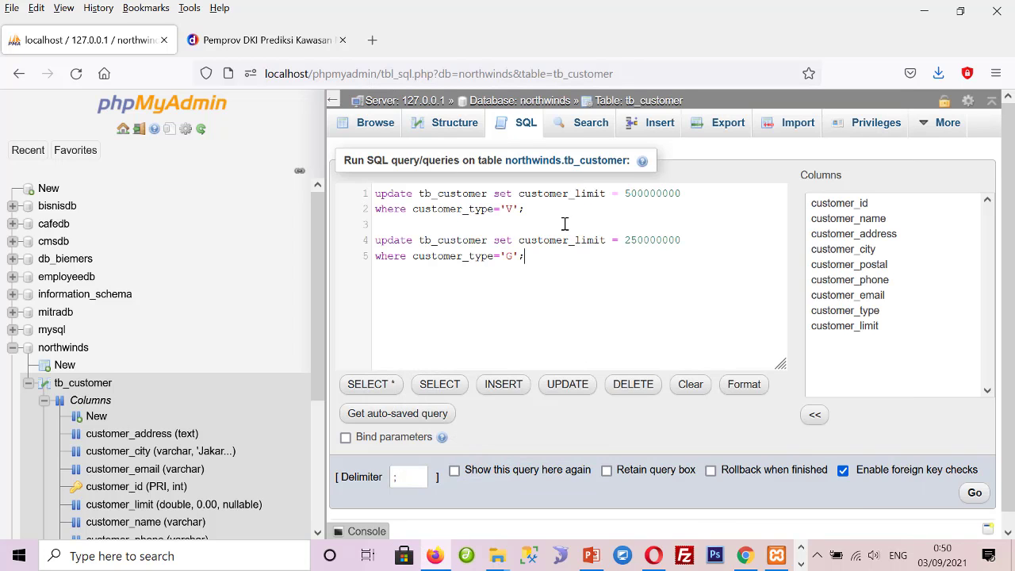
{"action": "left_click_drag", "start_coordinate": [526, 256], "coordinate": [333, 205]}
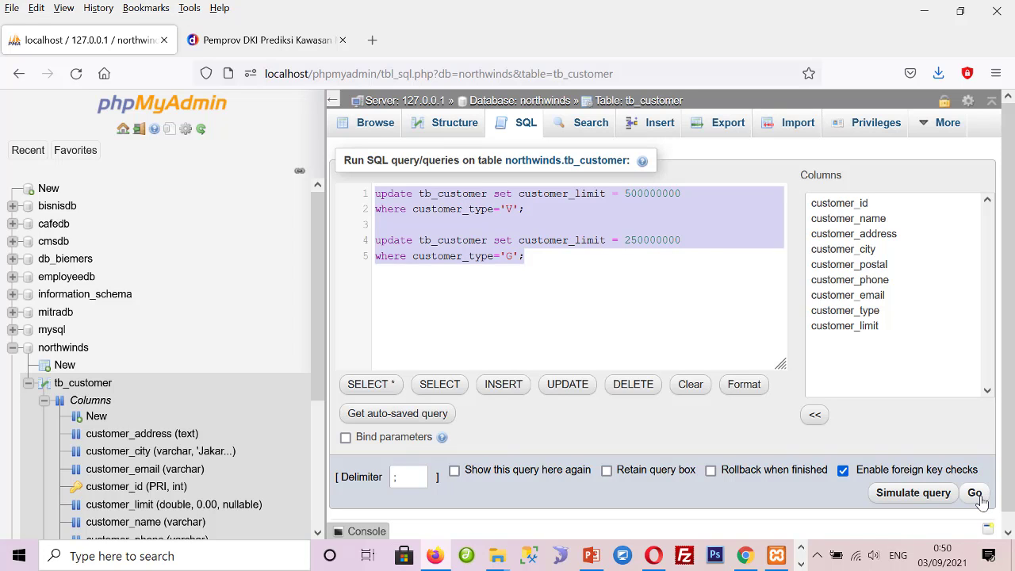
{"action": "left_click", "coordinate": [981, 500]}
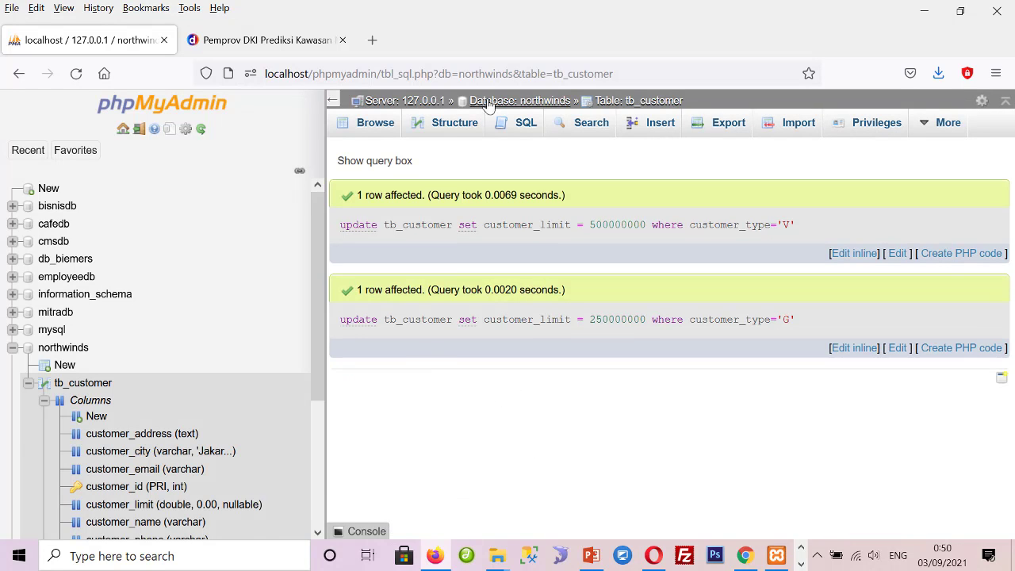
Browse tb_customer's rows and scroll toward the customer_limit column.
{"action": "left_click", "coordinate": [396, 133]}
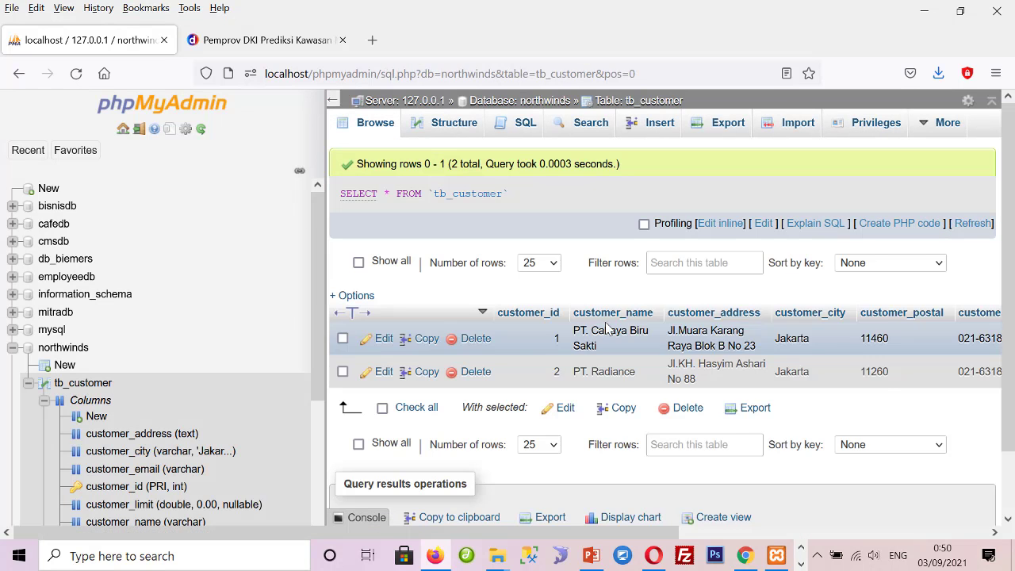
{"action": "left_click_drag", "start_coordinate": [674, 532], "coordinate": [991, 533]}
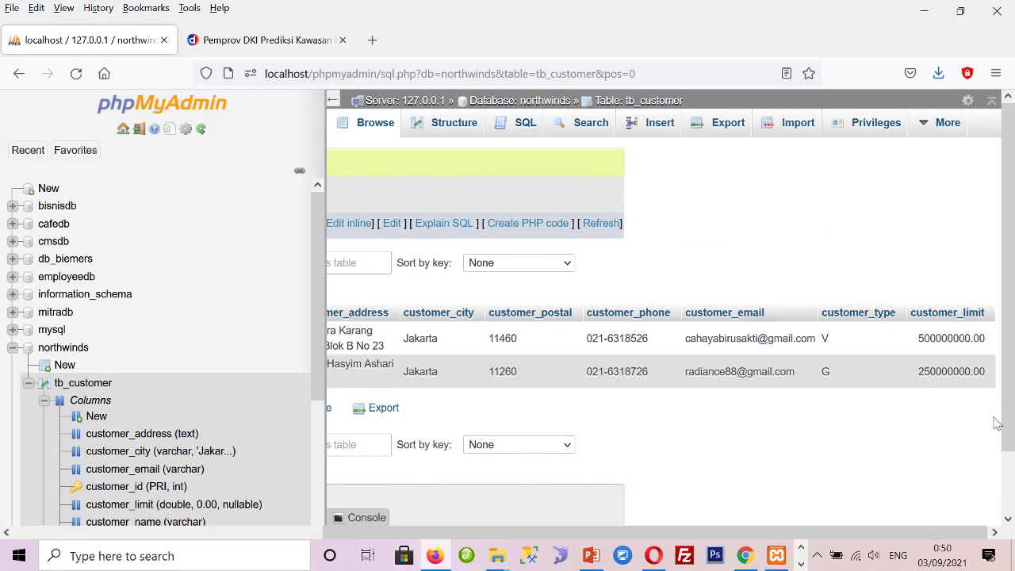
{"action": "scroll", "coordinate": [976, 452], "scroll_direction": "down", "scroll_amount": 1}
{"action": "scroll", "coordinate": [883, 508], "scroll_direction": "up", "scroll_amount": 1}
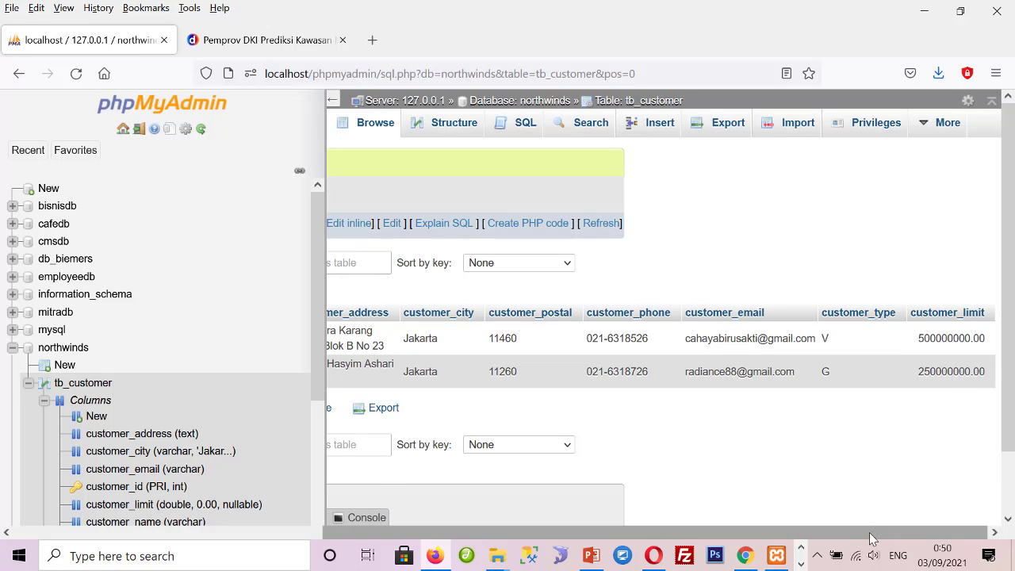
{"action": "scroll", "coordinate": [872, 540], "scroll_direction": "left", "scroll_amount": 5}
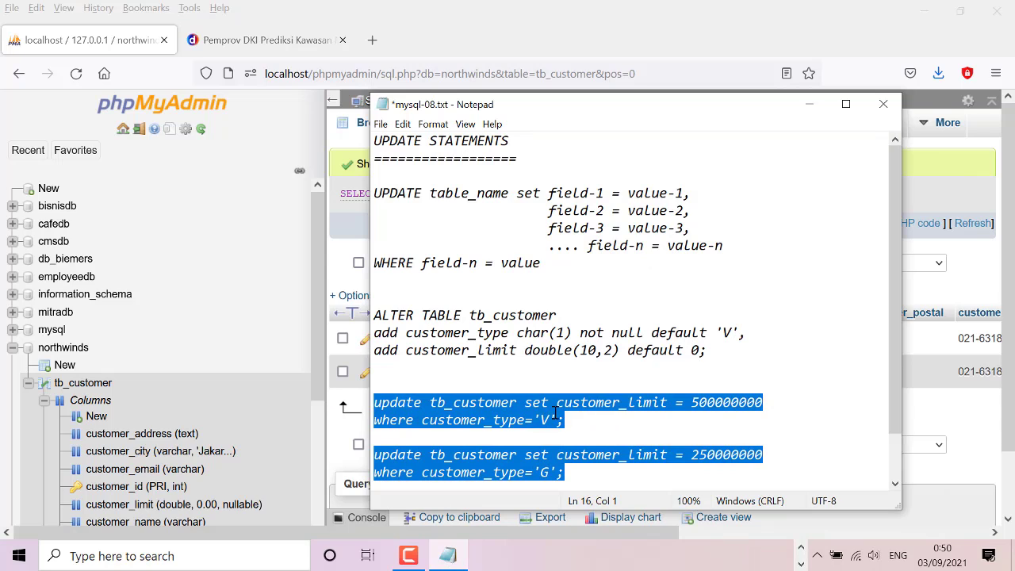
Correct double(10,2) to double(18,2) in the mysql-08.txt notes.
{"action": "left_click_drag", "start_coordinate": [588, 350], "coordinate": [596, 349]}
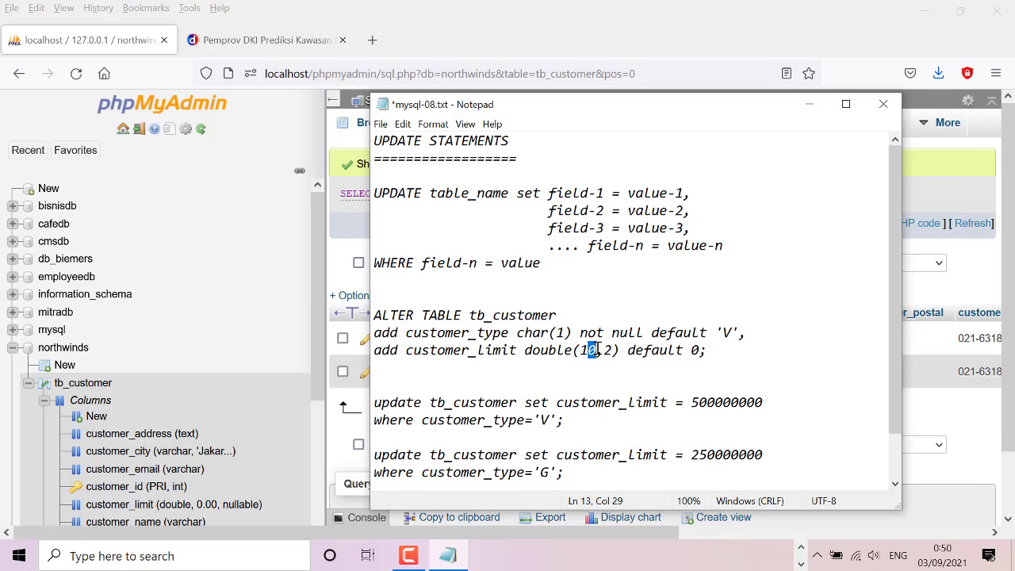
{"action": "type", "text": "8"}
{"action": "left_click", "coordinate": [809, 104]}
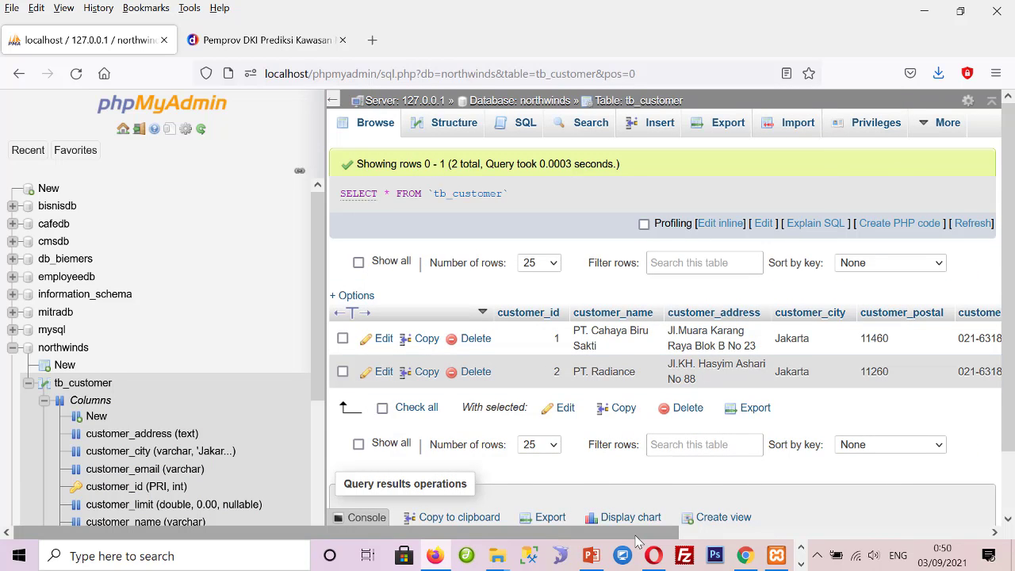
Scroll the rows to confirm limits of 500000000.00 for type V and 250000000.00 for type G.
{"action": "left_click_drag", "start_coordinate": [637, 533], "coordinate": [802, 506]}
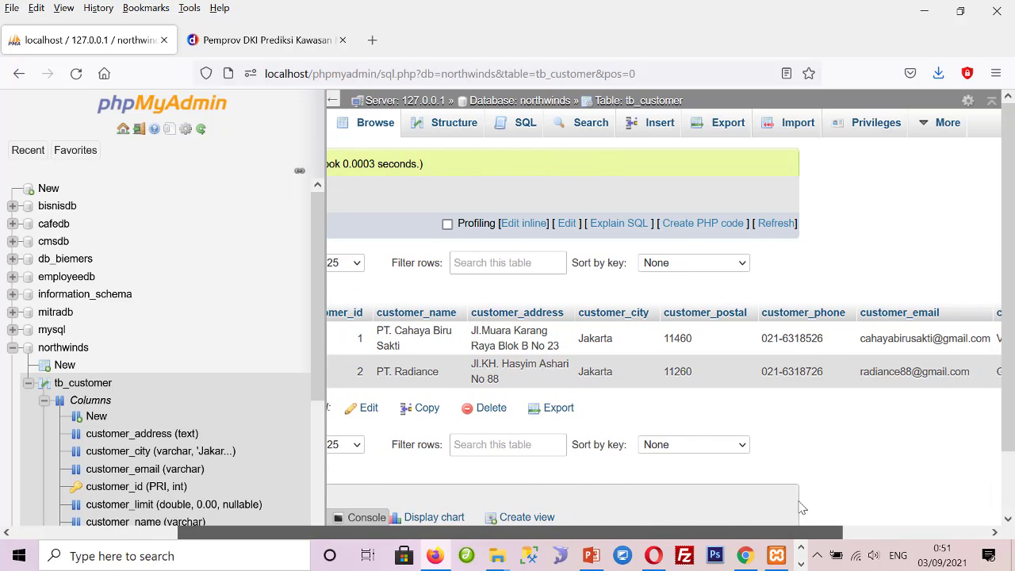
{"action": "mouse_move", "coordinate": [801, 507]}
{"action": "left_mouse_down"}
{"action": "mouse_move", "coordinate": [994, 477]}
{"action": "mouse_move", "coordinate": [593, 499]}
{"action": "left_mouse_up"}
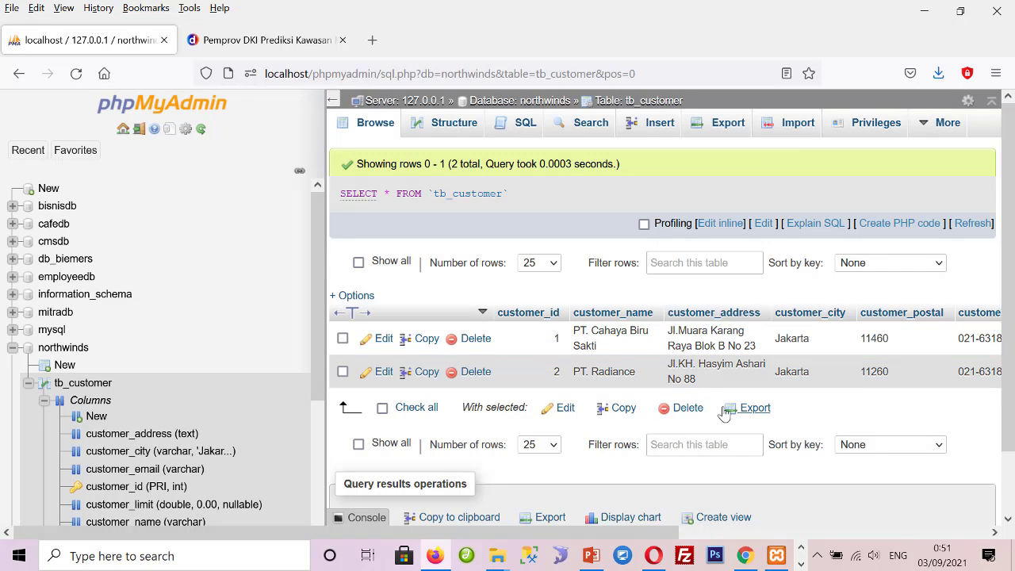
{"action": "scroll", "coordinate": [968, 485], "scroll_direction": "right", "scroll_amount": 5}
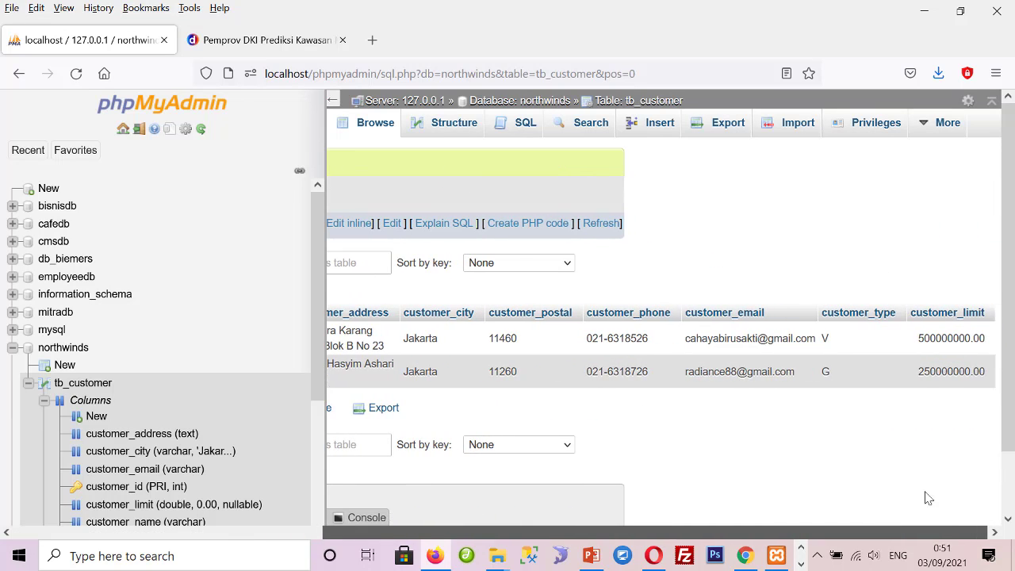
{"action": "left_click", "coordinate": [800, 565]}
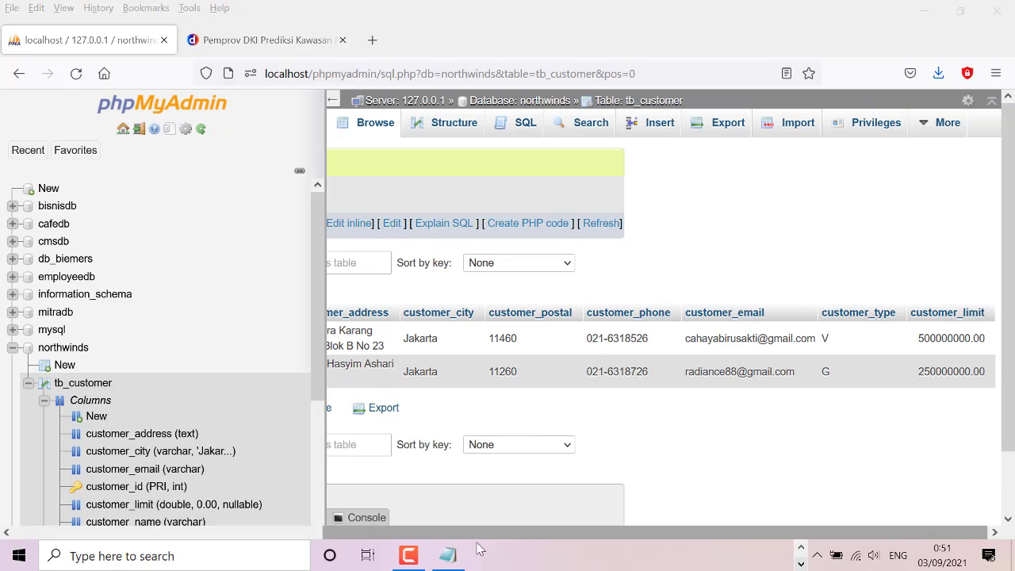